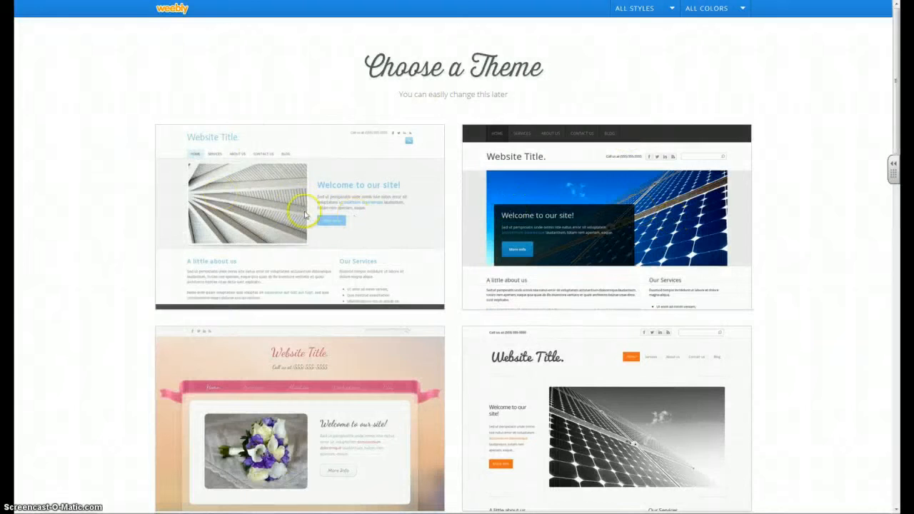
Step: Browse the theme gallery and choose the colourful blue-and-yellow theme with the photo of smiling children
scroll(127, 223, "down", 5)
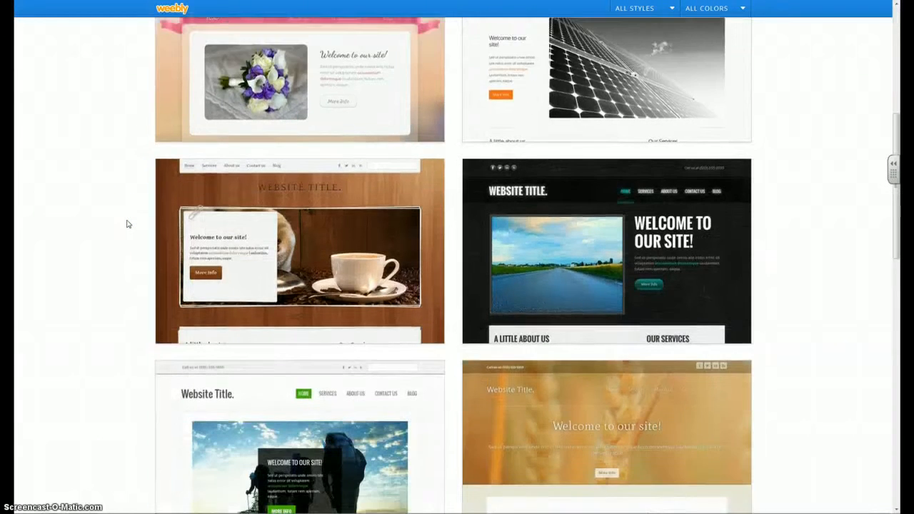
scroll(127, 223, "down", 7)
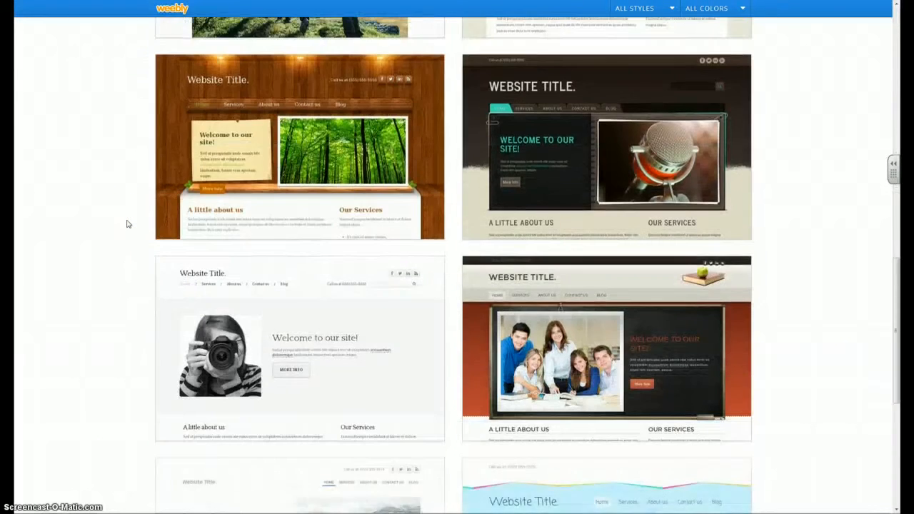
scroll(127, 223, "down", 5)
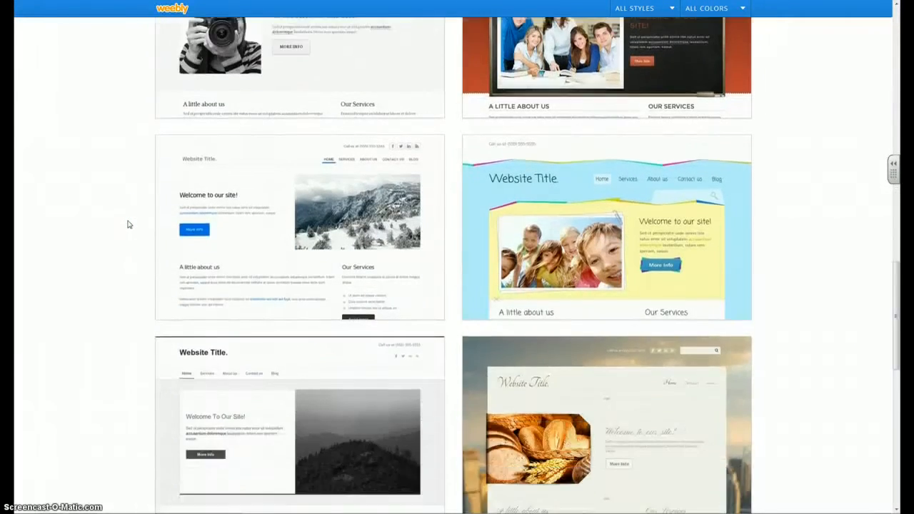
scroll(127, 223, "down", 1)
mouse_move(642, 158)
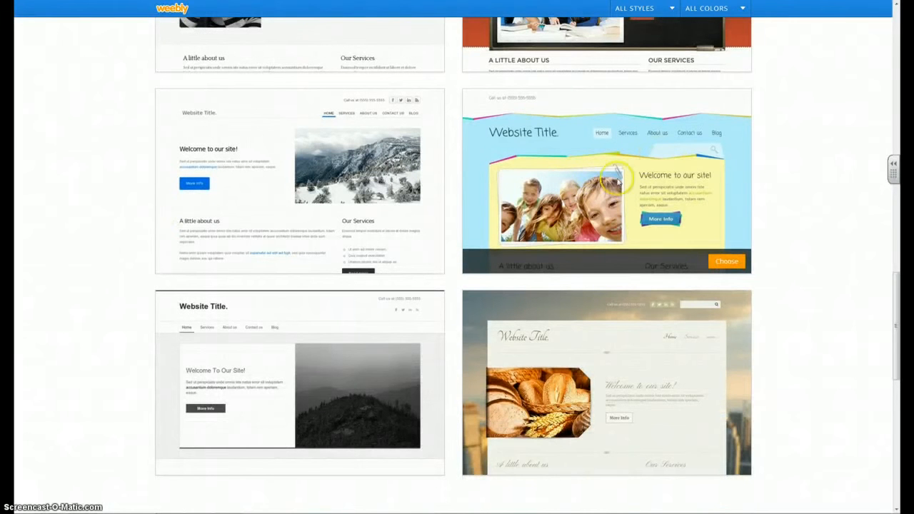
left_click(725, 264)
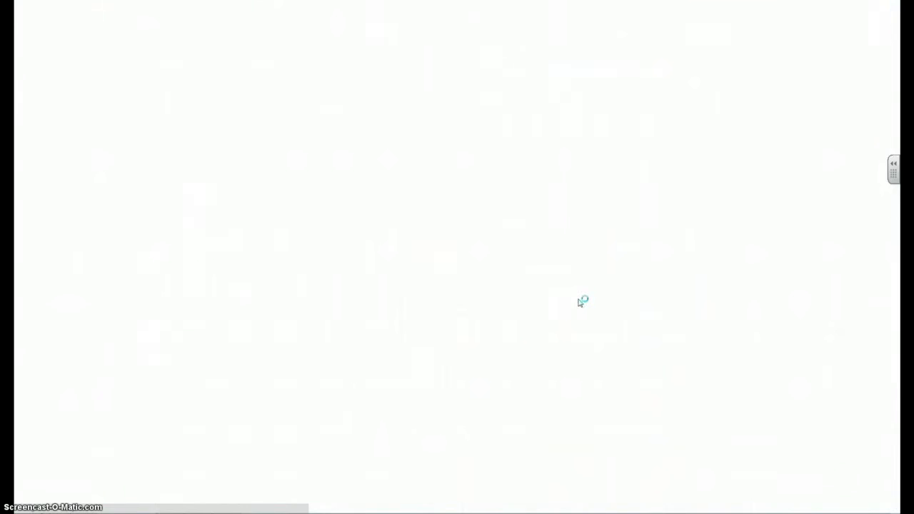
left_click(577, 298)
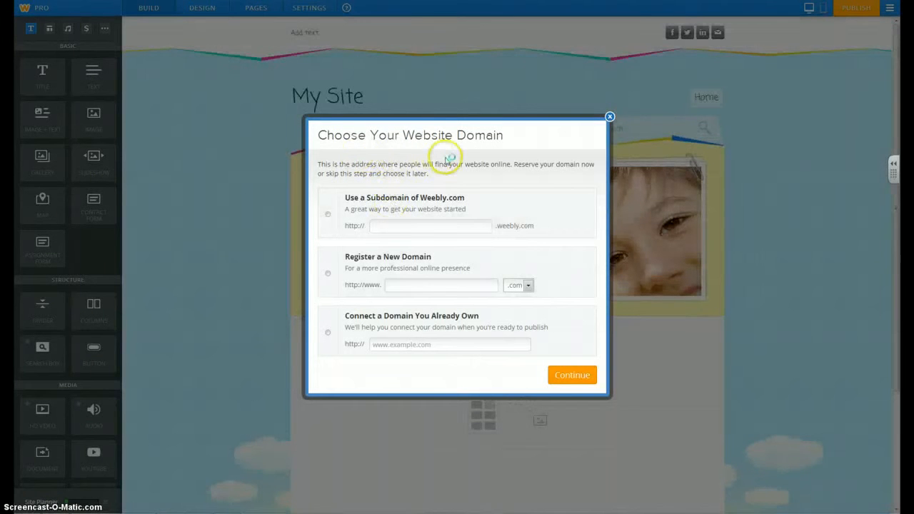
Step: Use a Weebly.com subdomain as the website address, enter an available site name and continue to the editor
left_click(328, 216)
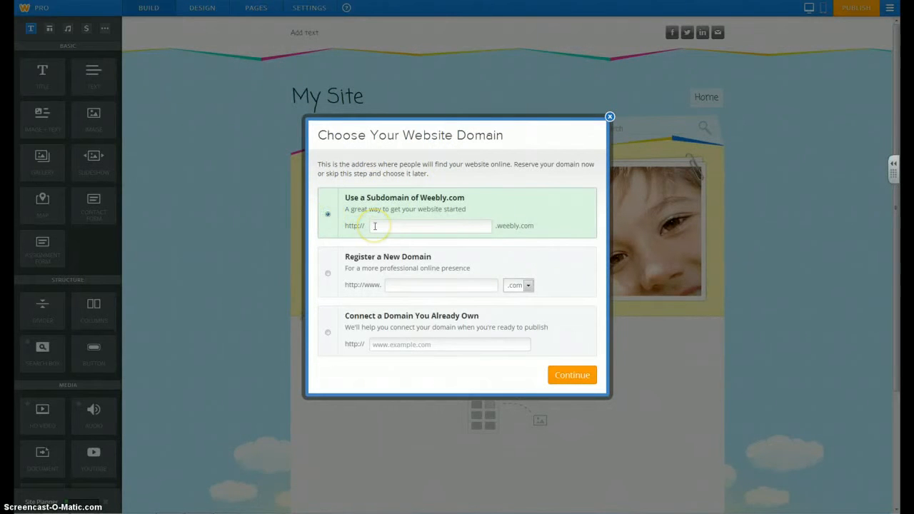
left_click(422, 226)
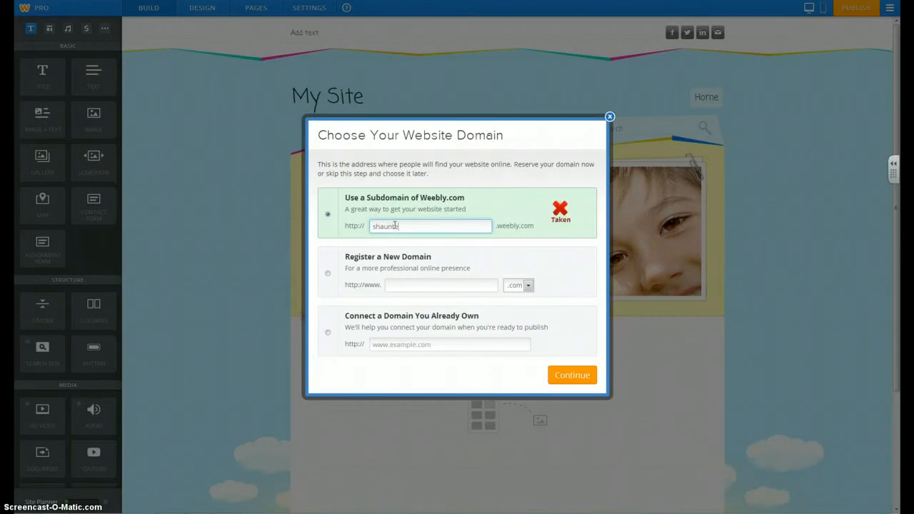
type("g")
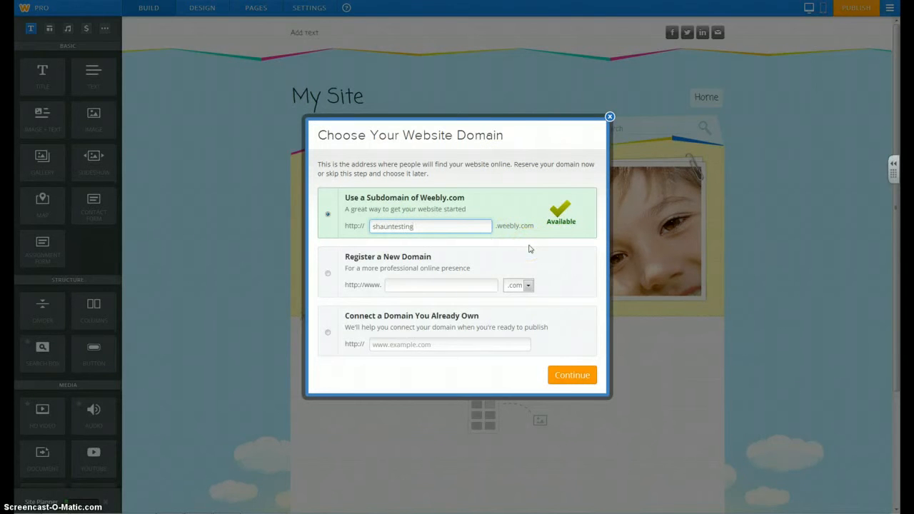
left_click(577, 375)
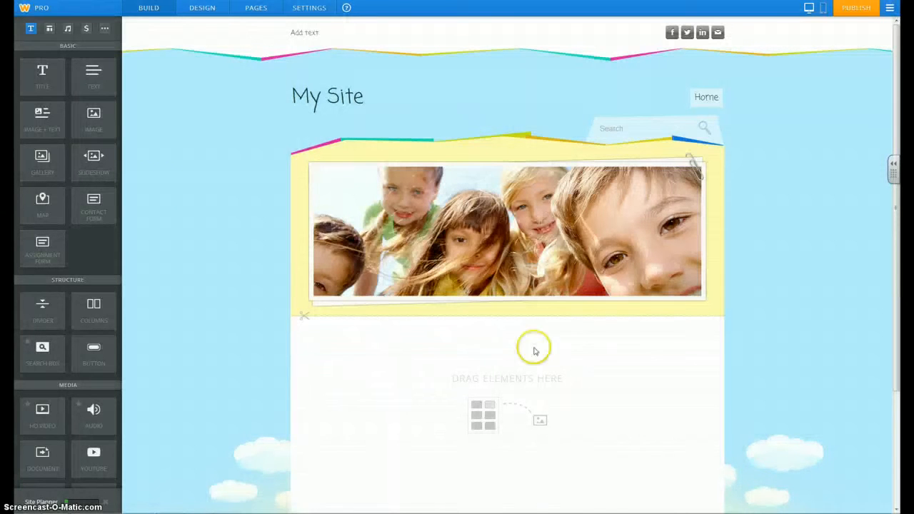
scroll(179, 182, "down", 1)
scroll(179, 182, "down", 2)
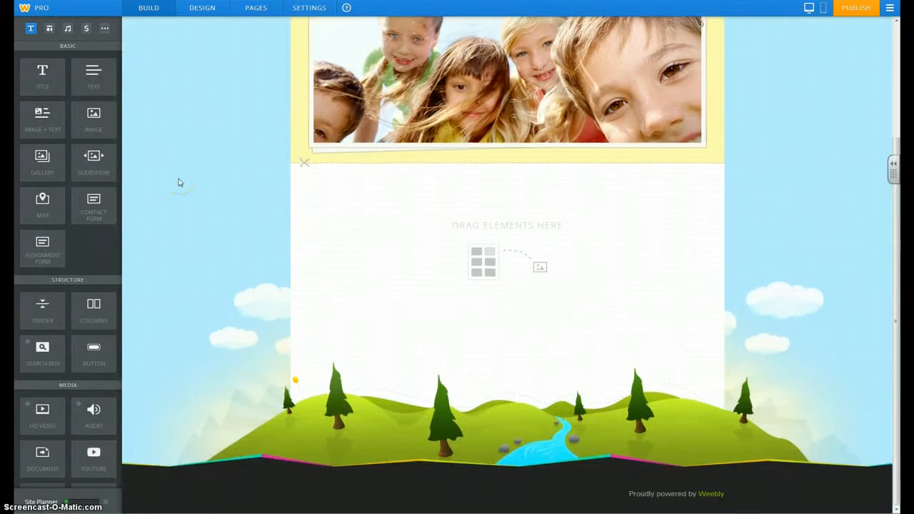
scroll(484, 207, "up", 3)
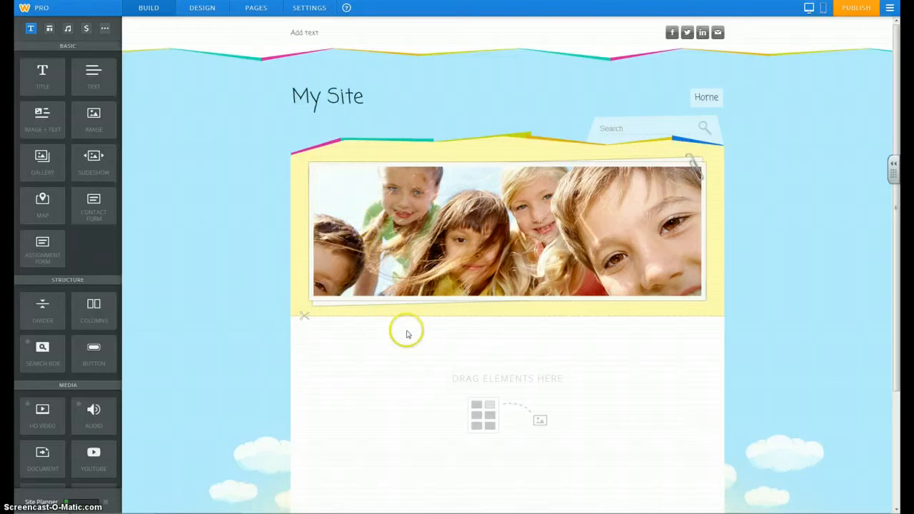
scroll(565, 253, "down", 3)
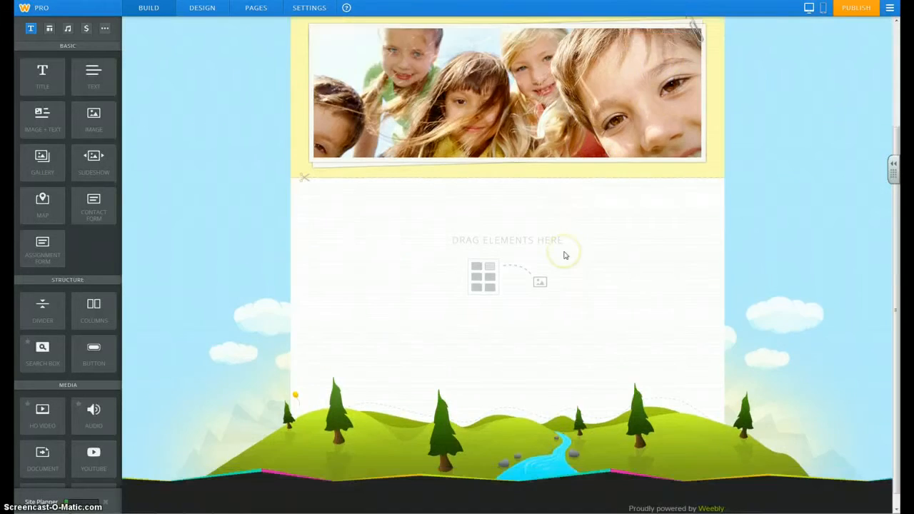
scroll(471, 102, "up", 3)
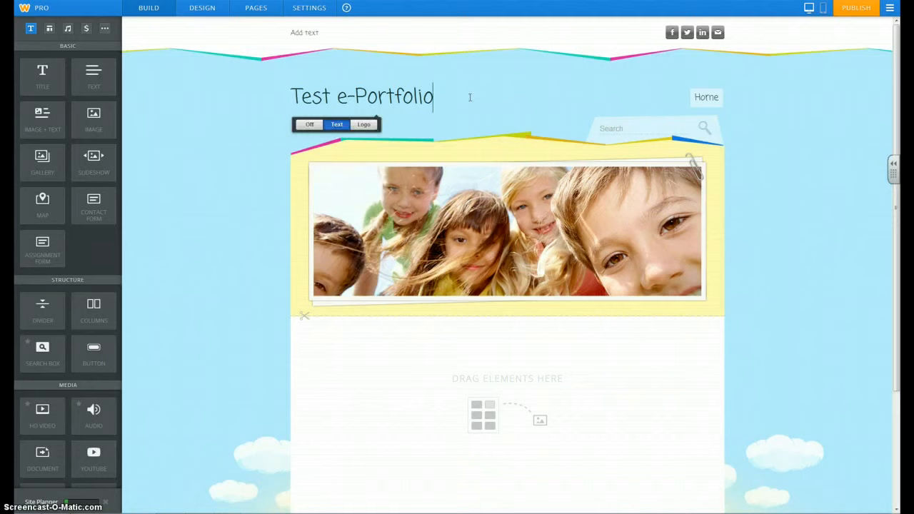
Step: Replace the site title in the page header with "Our Class Homepage"
key("BackSpace")
key("BackSpace")
key("BackSpace")
key("BackSpace")
key("BackSpace")
key("BackSpace")
key("BackSpace")
key("BackSpace")
key("BackSpace")
key("BackSpace")
key("BackSpace")
key("BackSpace")
key("BackSpace")
key("BackSpace")
key("BackSpace")
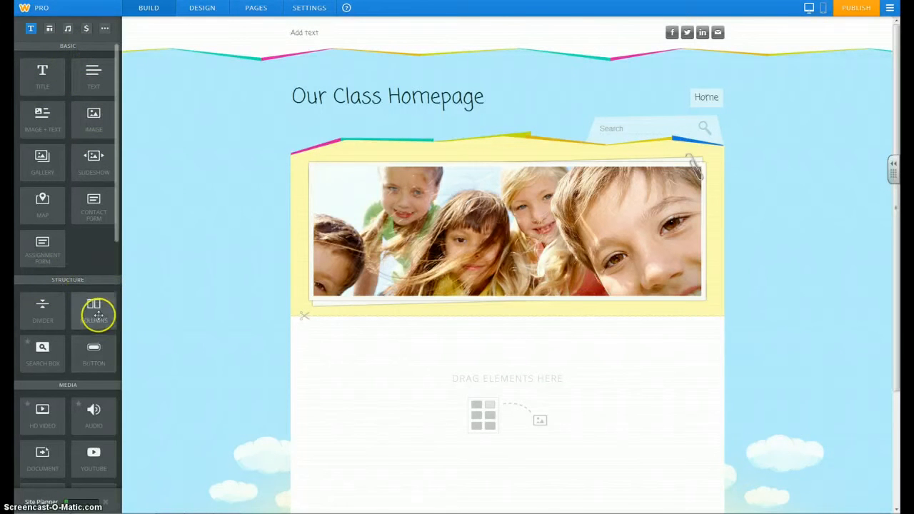
scroll(84, 306, "down", 5)
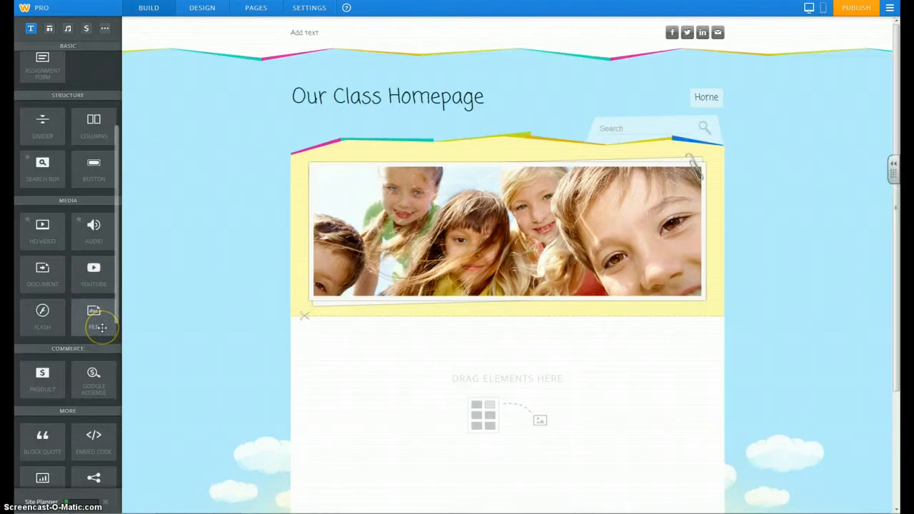
scroll(102, 327, "down", 5)
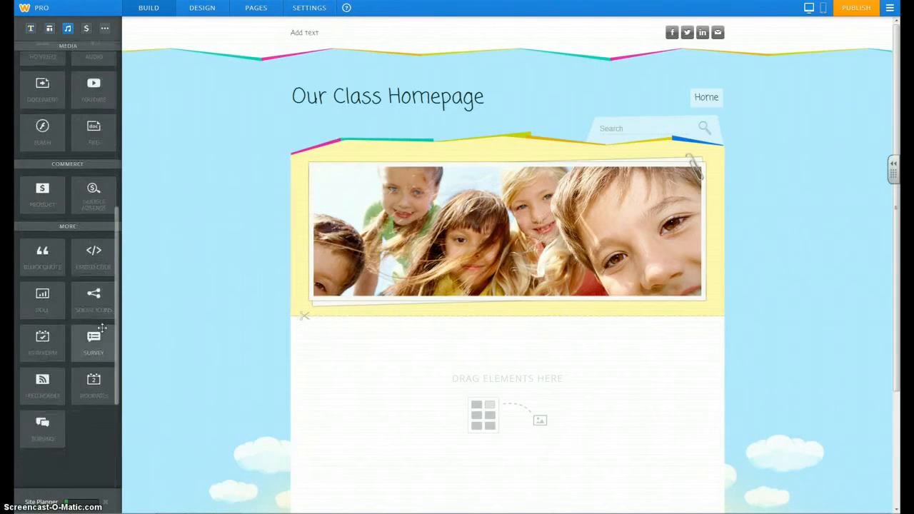
left_click(106, 222)
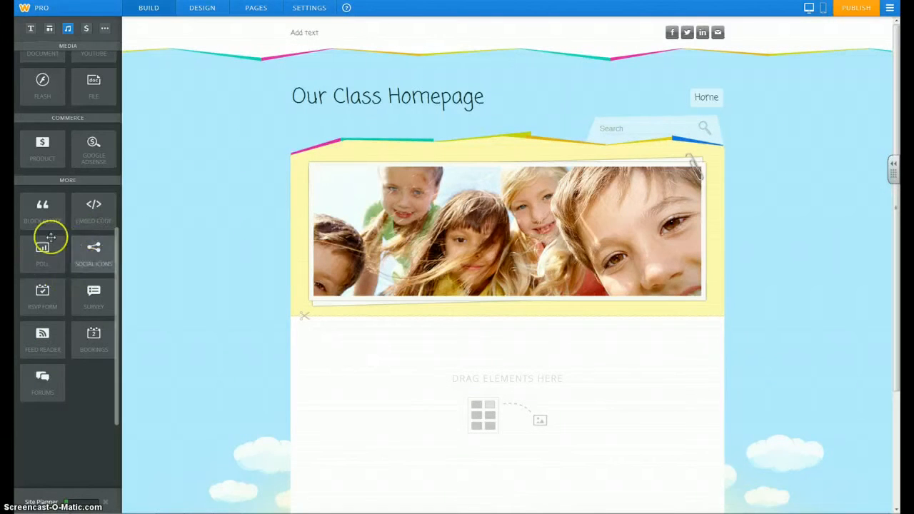
scroll(69, 262, "up", 1)
scroll(68, 263, "up", 8)
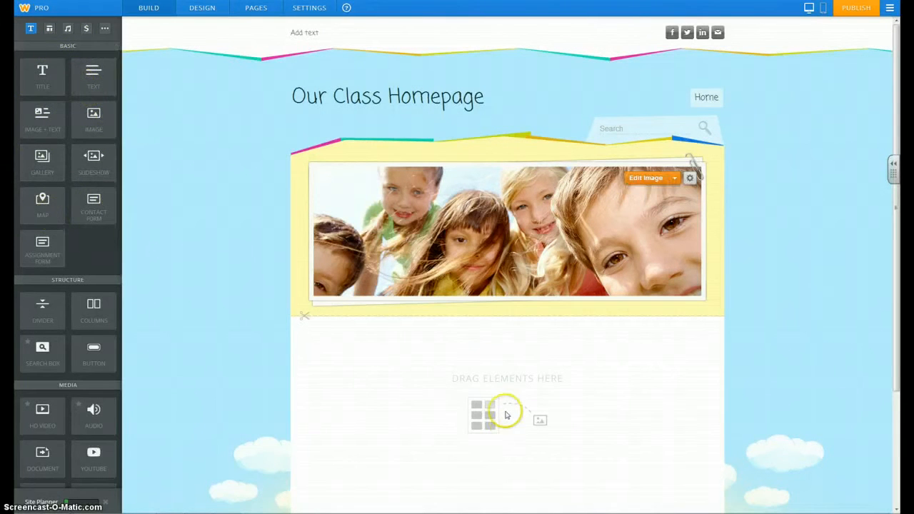
Step: Add a title element to the empty content area below the header image and make it read "Example Title"
left_click_drag(44, 75, 508, 355)
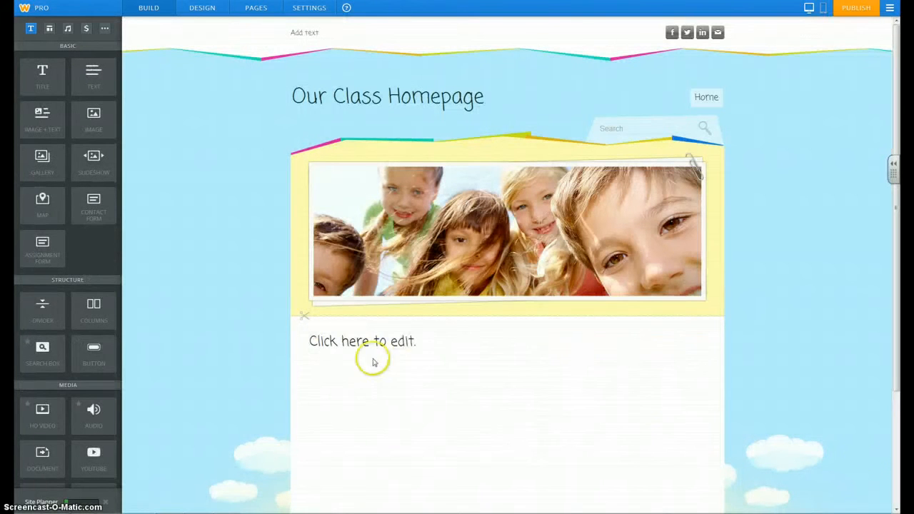
left_click(422, 344)
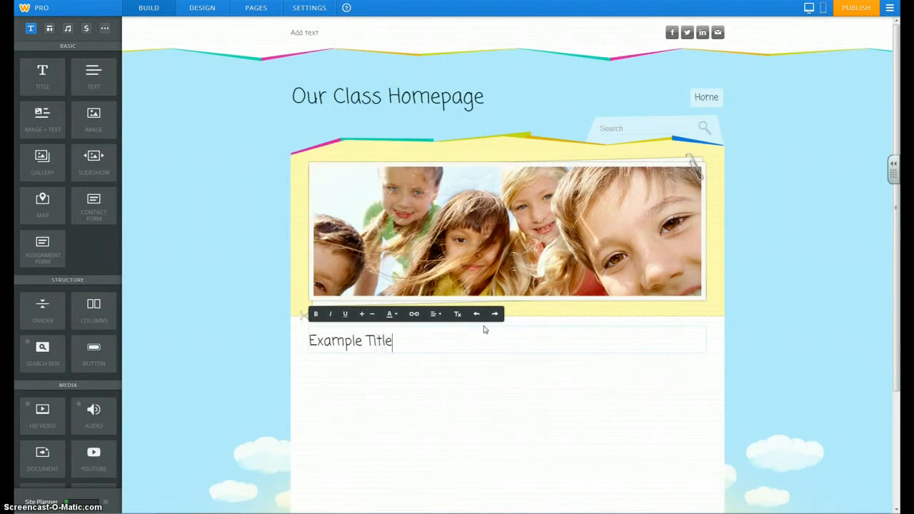
left_click(453, 402)
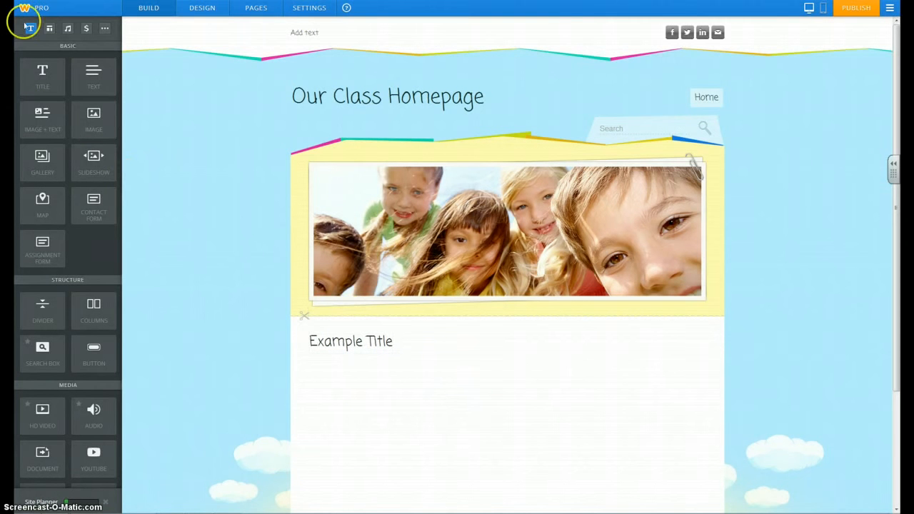
Step: Add an image element below the title and fill it with the free school bus photo found by searching for "bus"
left_click_drag(92, 119, 427, 398)
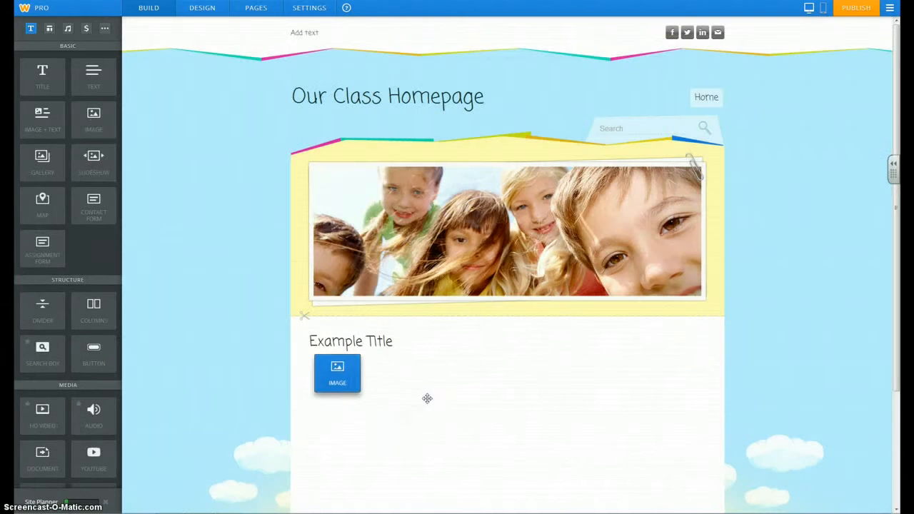
left_click(582, 395)
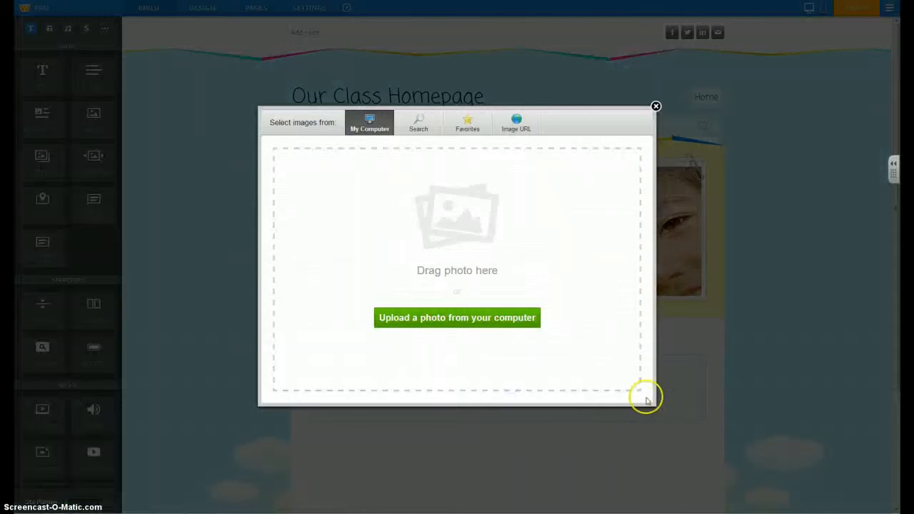
left_click(418, 130)
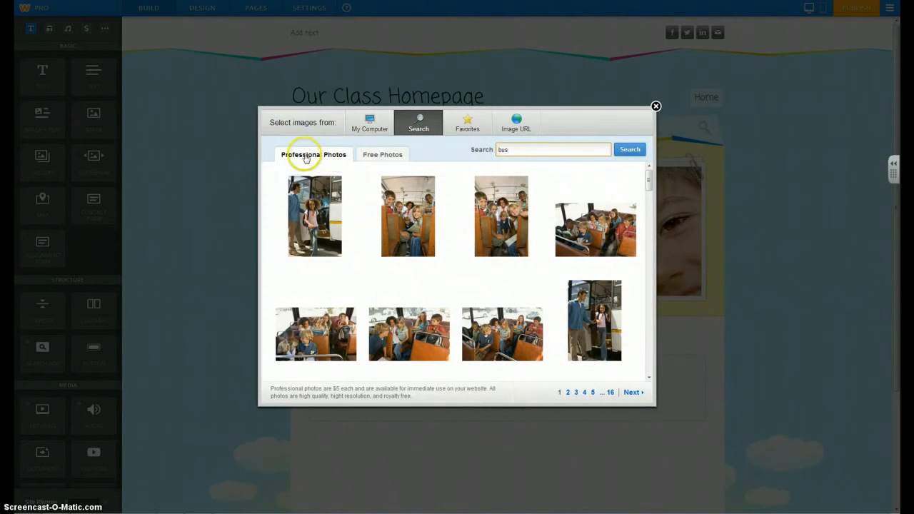
left_click(379, 159)
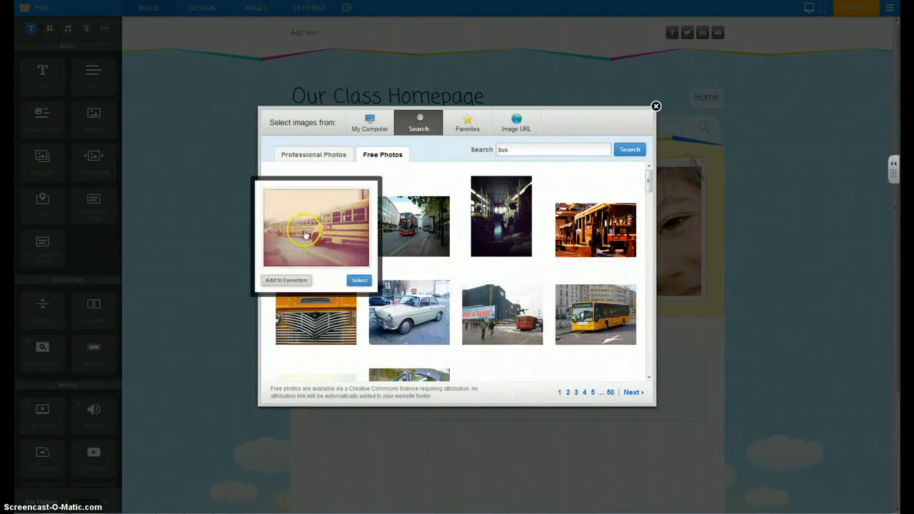
mouse_move(309, 221)
left_click(356, 279)
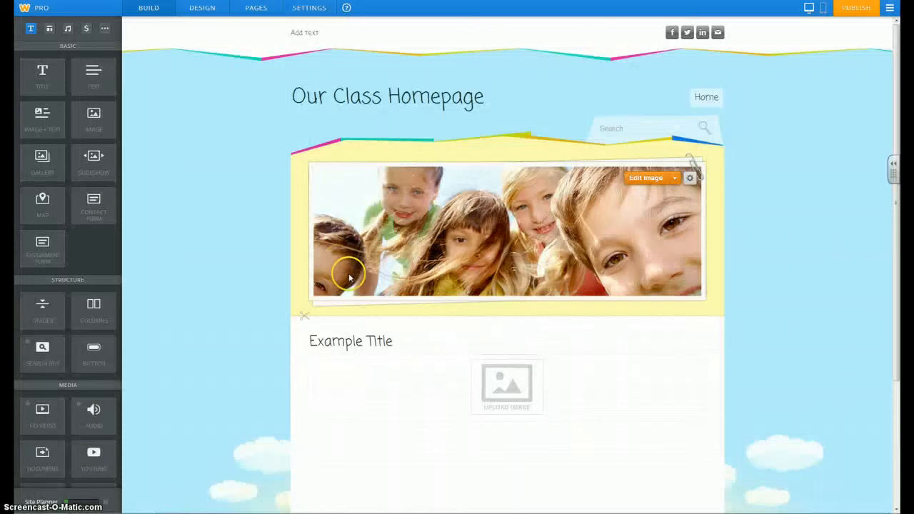
Step: Shrink the school bus photo proportionally to about a third of its inserted width
scroll(740, 348, "down", 5)
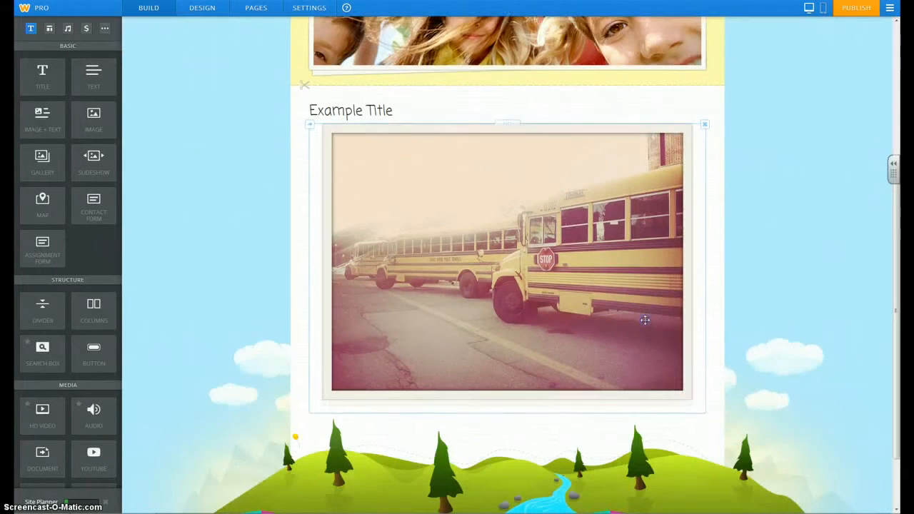
left_click(644, 320)
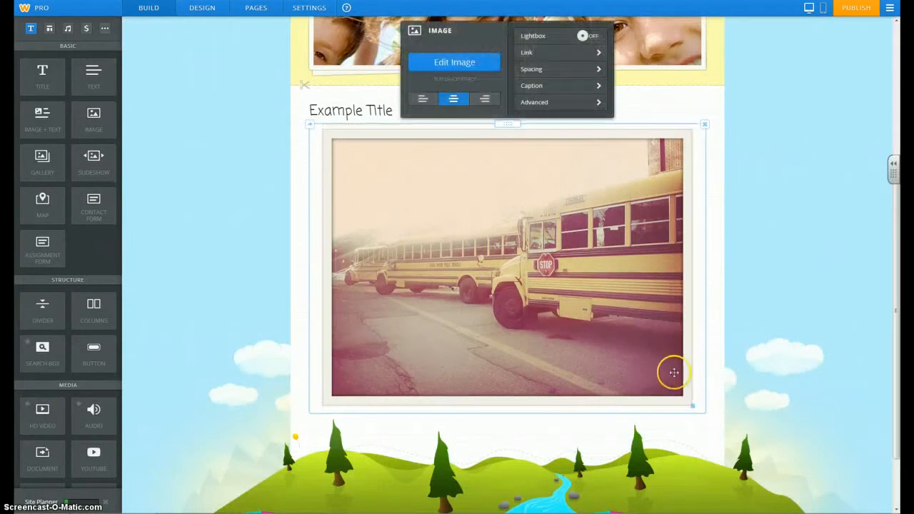
left_click_drag(692, 405, 560, 172)
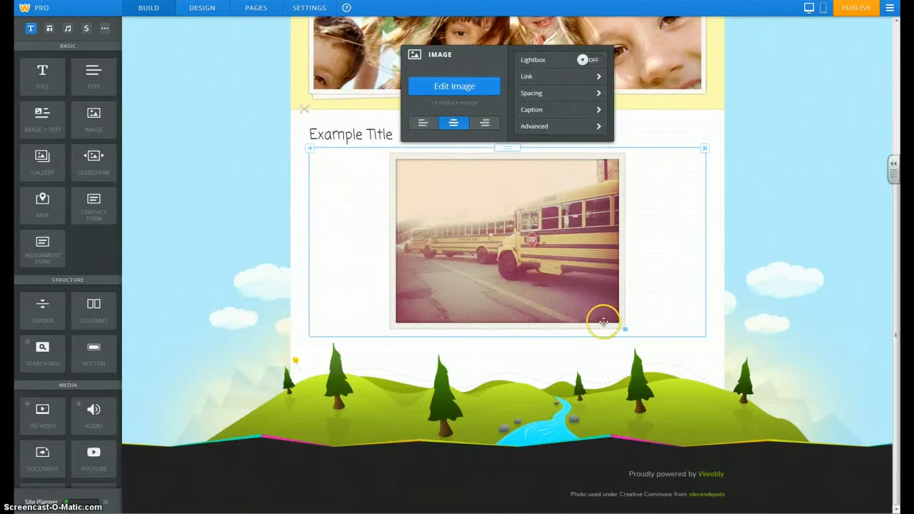
left_click_drag(625, 329, 521, 208)
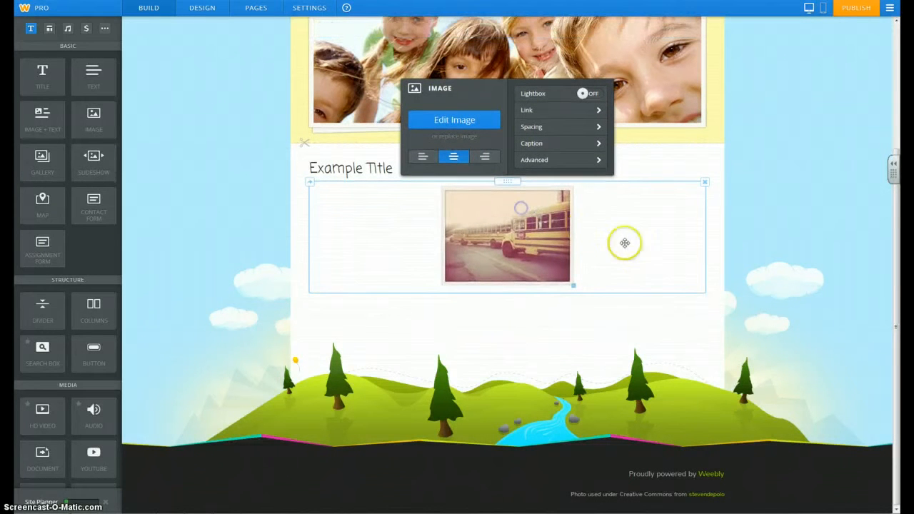
left_click(701, 187)
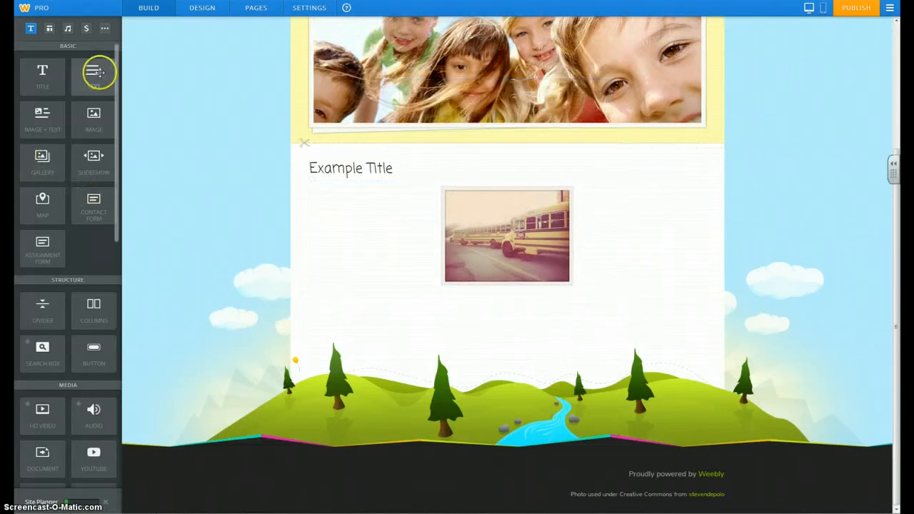
Step: Add a text element below the bus photo reading "Welcome to our class homepage! I can't wait for the first day of school!"
left_click_drag(95, 71, 456, 295)
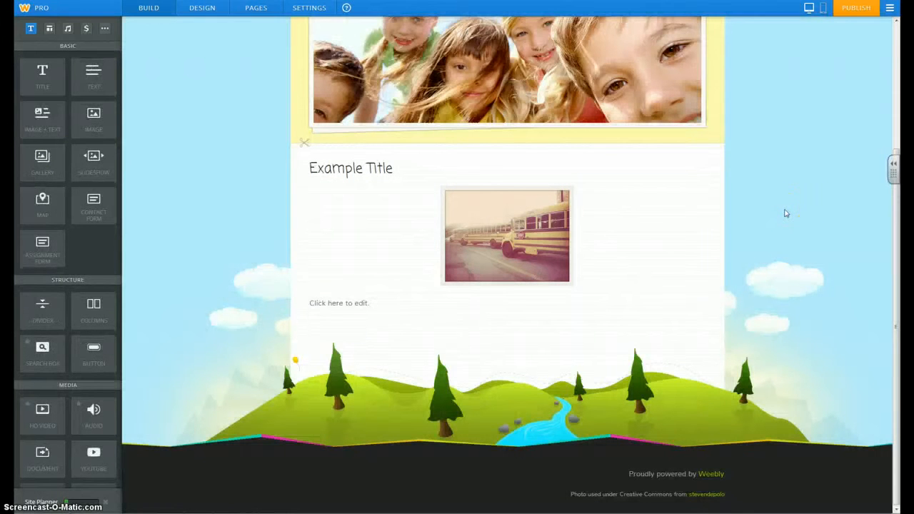
left_click(357, 315)
left_click(657, 306)
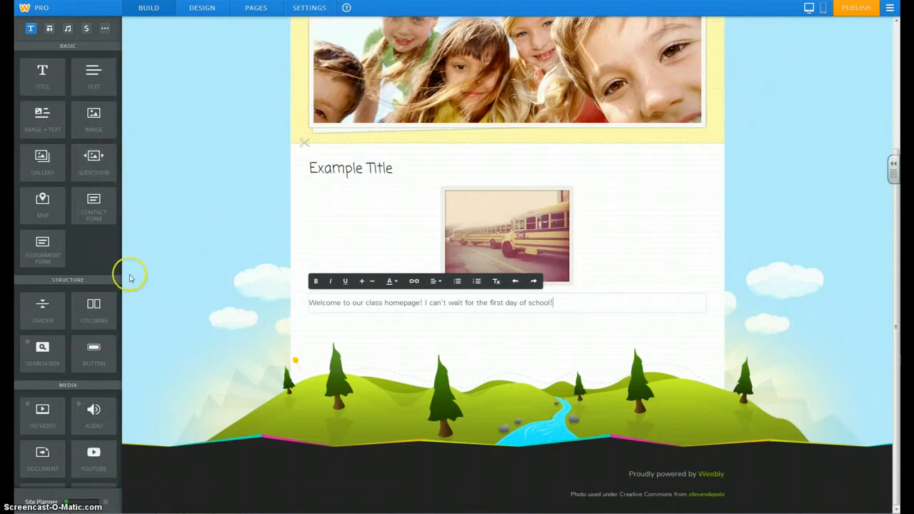
Step: Add a two-column layout between the title and the bus photo, with an image element in the left column and a text element in the right
left_click_drag(96, 307, 521, 223)
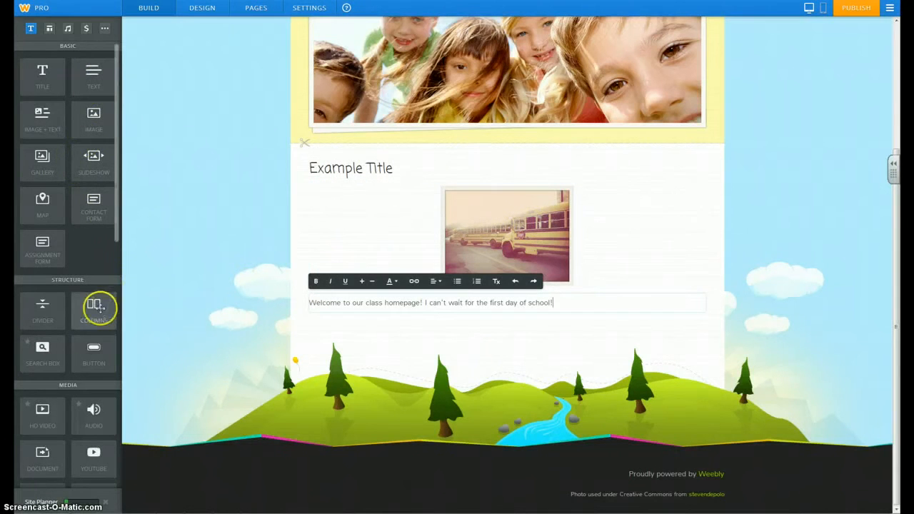
left_click_drag(98, 307, 591, 216)
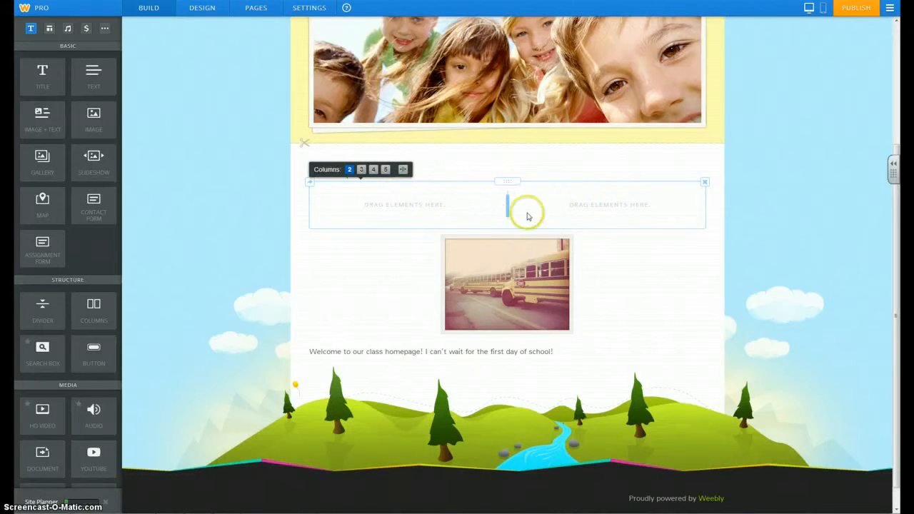
left_click_drag(95, 118, 427, 236)
left_click_drag(364, 256, 389, 251)
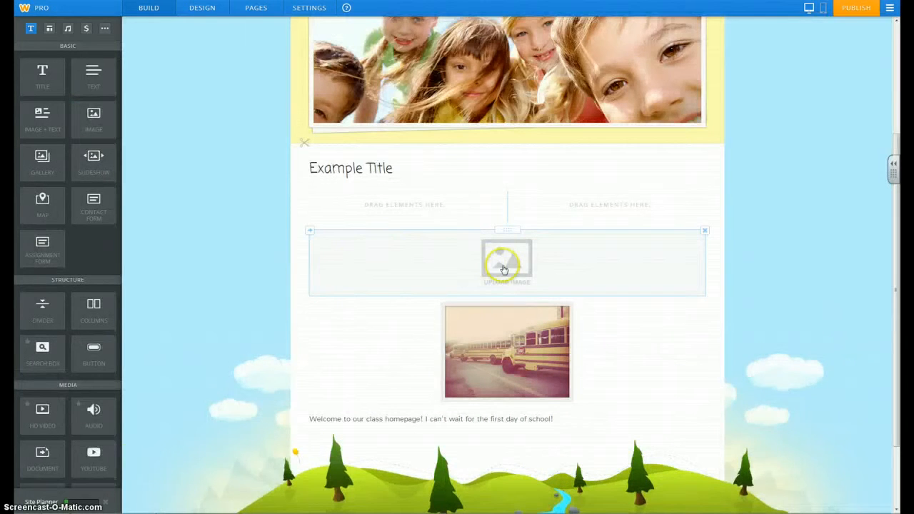
left_click_drag(466, 232, 433, 214)
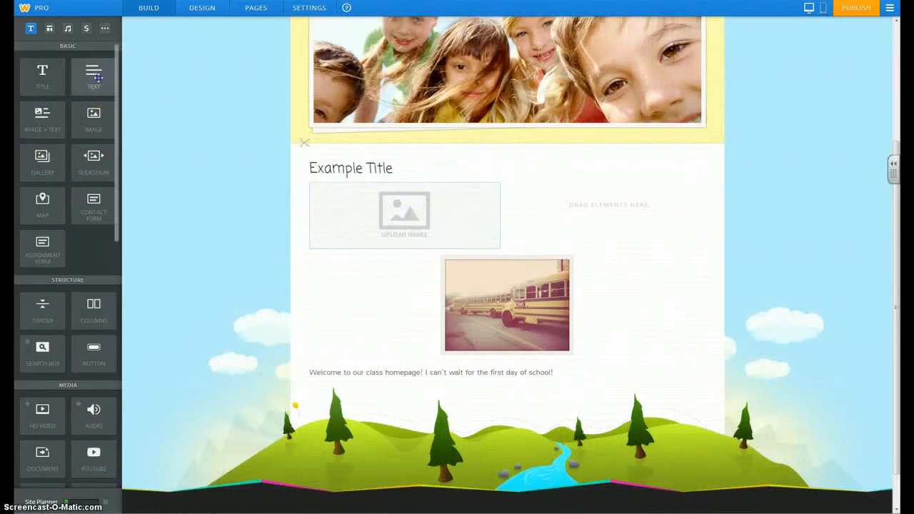
left_click_drag(94, 76, 623, 219)
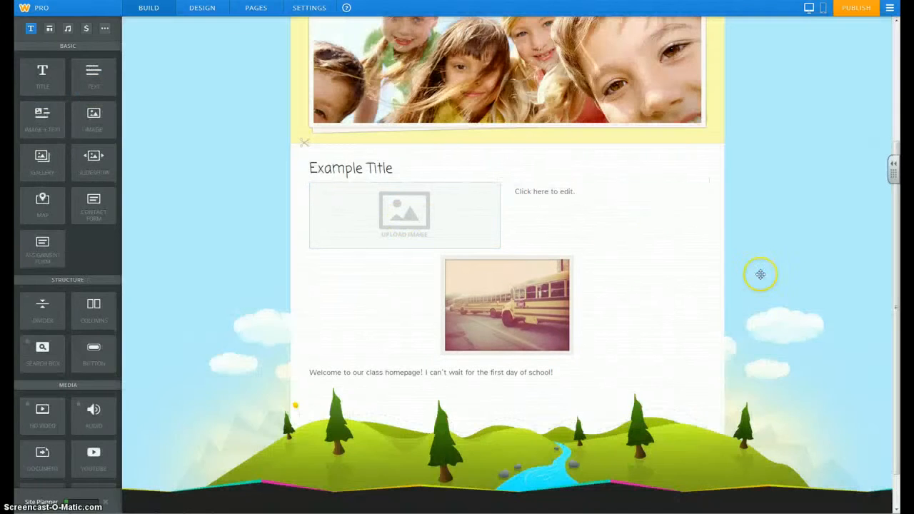
Step: Fill the left column's image with the free vintage car photo from a "bus" search and make the right column's text read "Add some text"
left_click(440, 209)
left_click(418, 125)
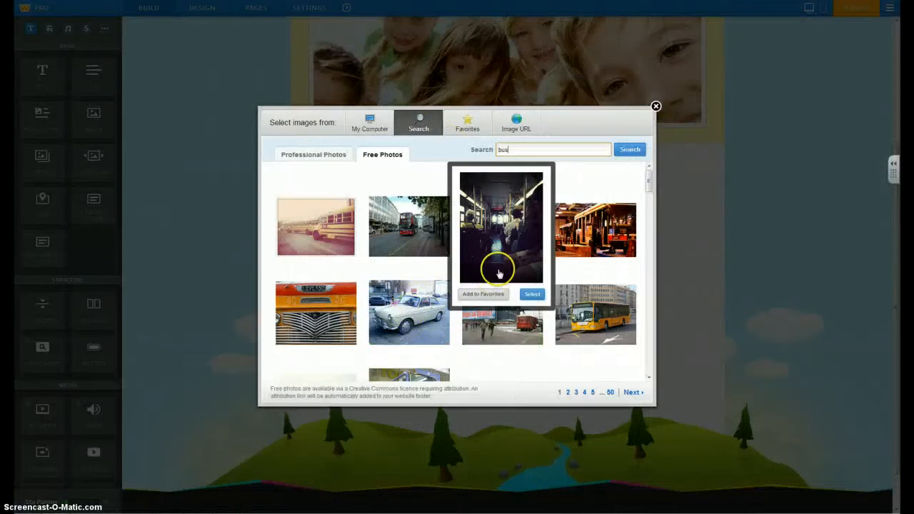
mouse_move(407, 315)
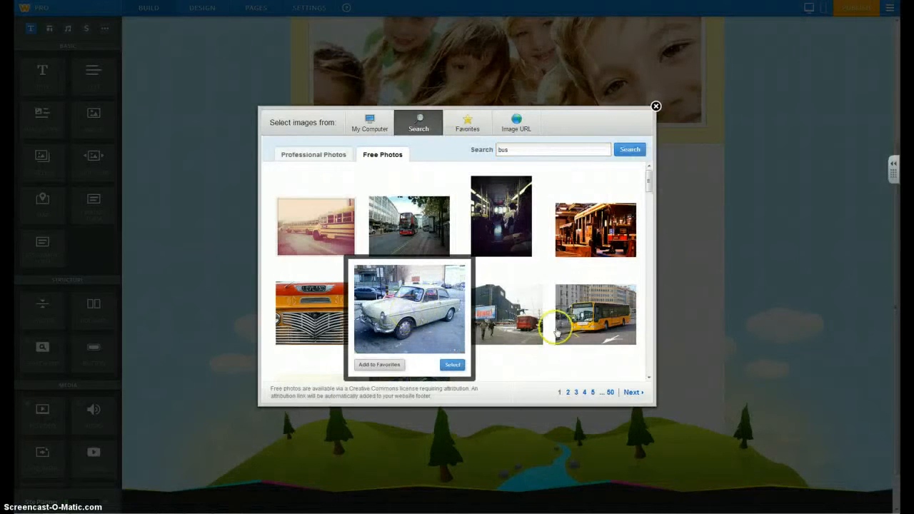
left_click(451, 364)
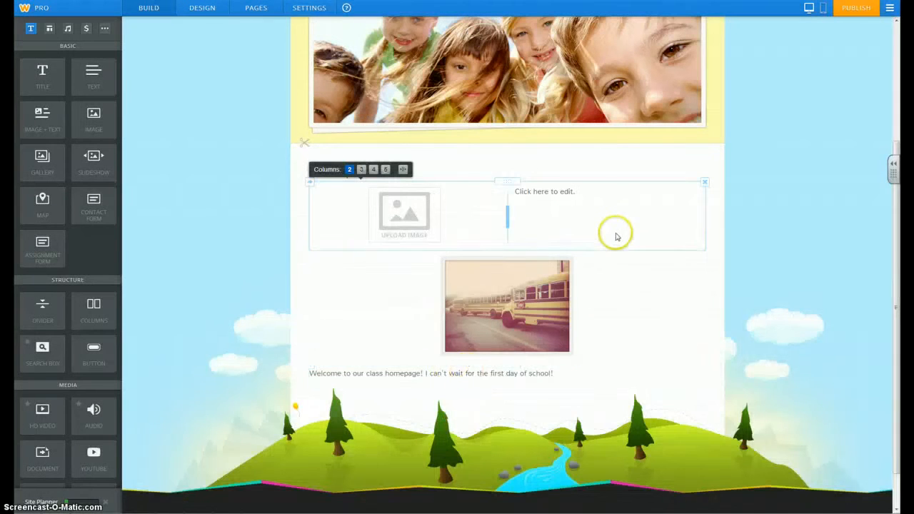
left_click(570, 189)
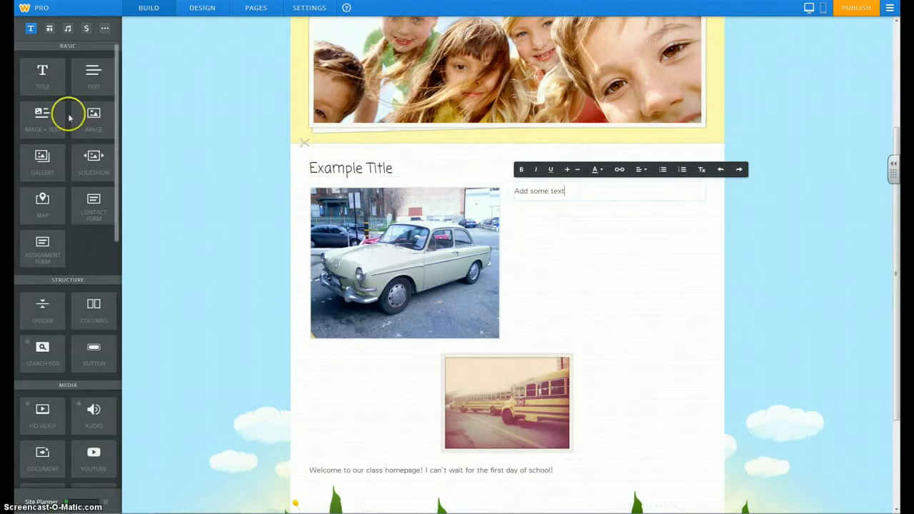
Step: Add a slideshow in the Simple Slideshow style below the right column's text and upload the blue "e" edmodo logo image to it
left_click_drag(95, 164, 588, 275)
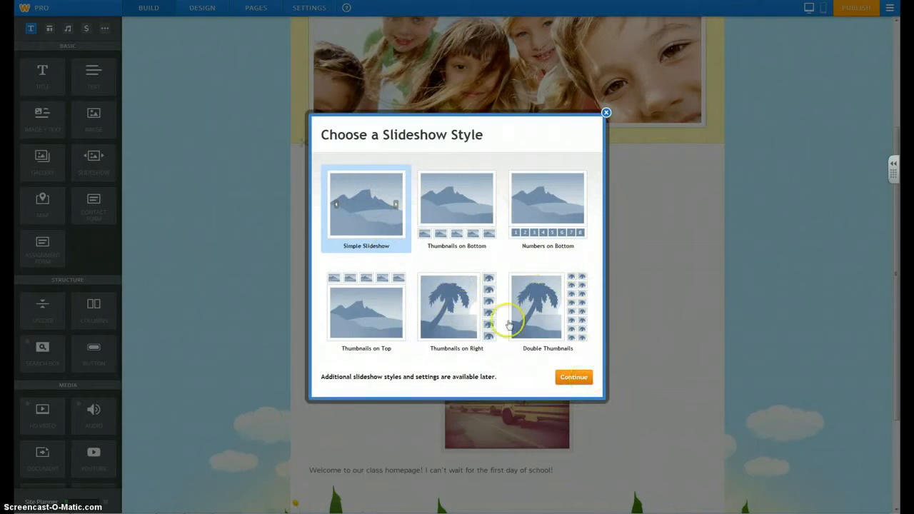
left_click(584, 379)
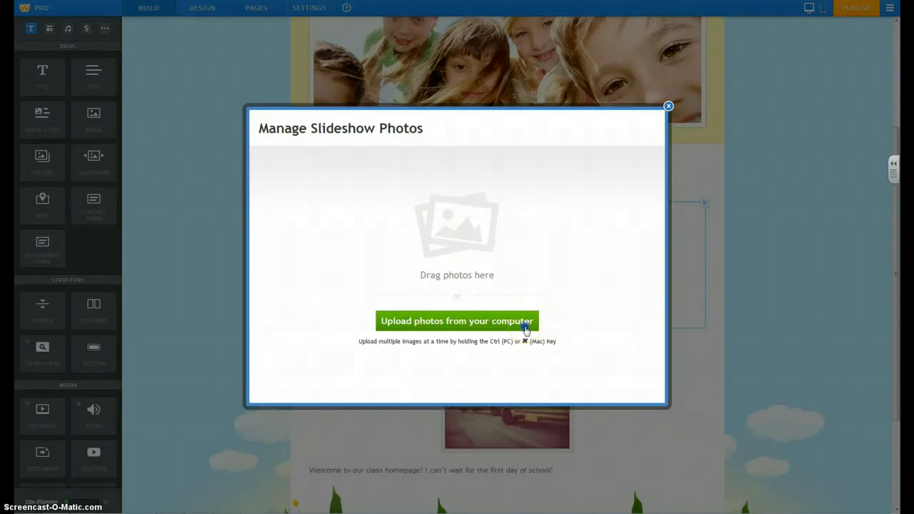
left_click(526, 329)
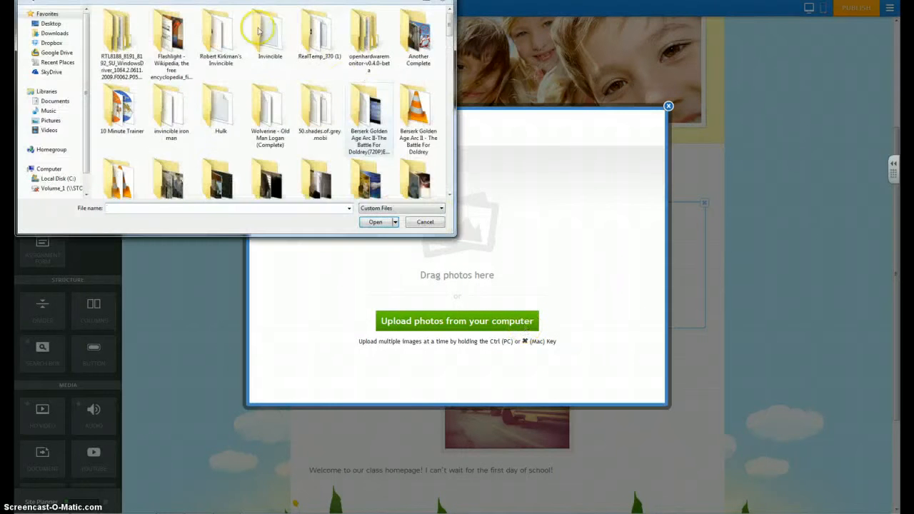
left_click(421, 220)
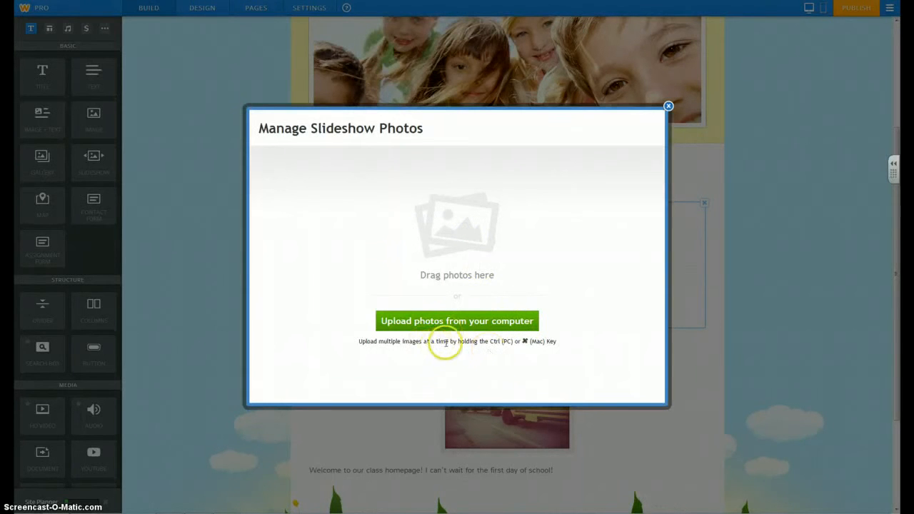
left_click(460, 321)
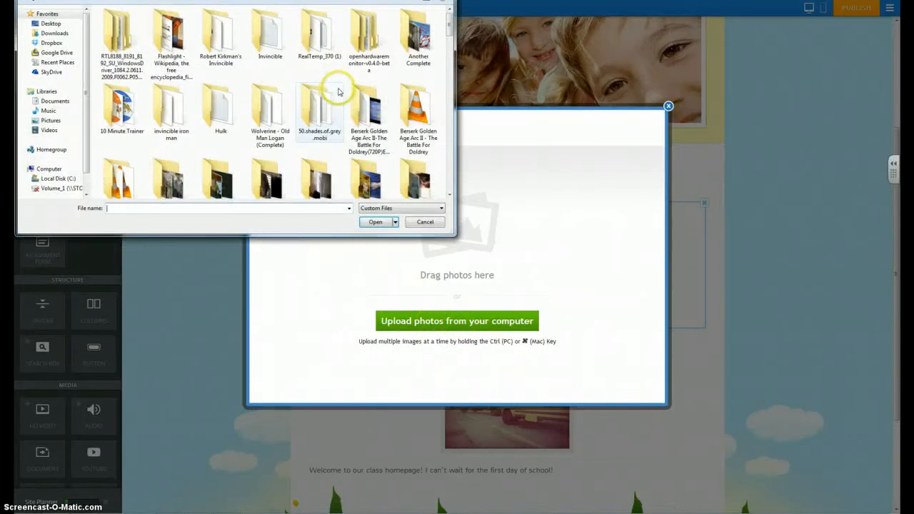
left_click_drag(447, 25, 457, 194)
double_click(368, 162)
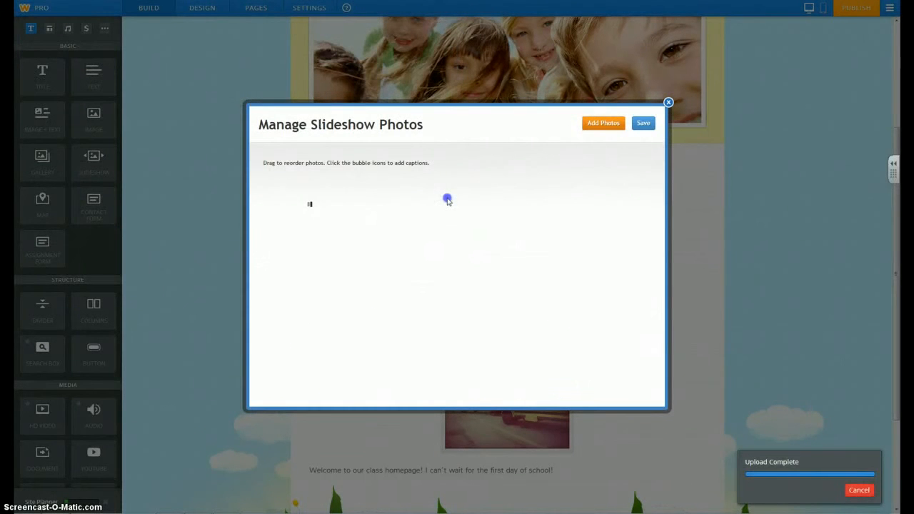
Step: Upload the photo of a mother kissing her newborn and the photo of a lying baby to the slideshow, and save it
left_click(589, 125)
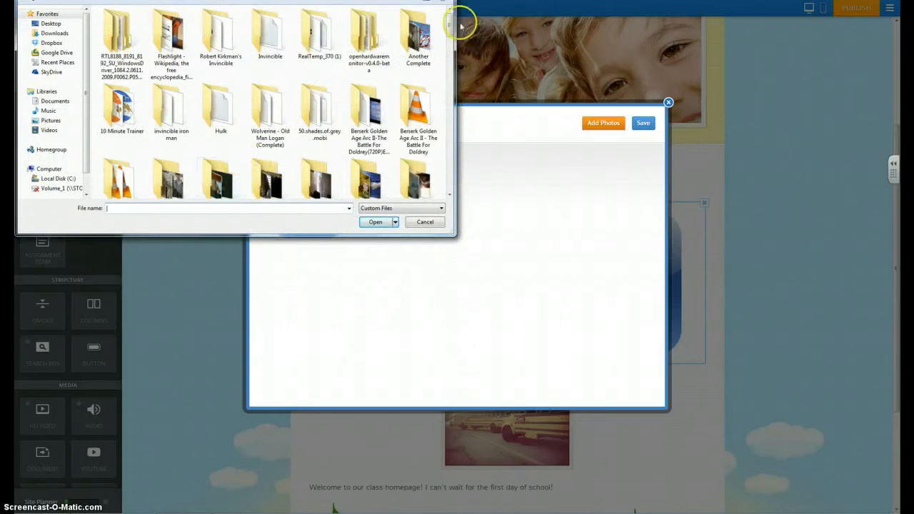
left_click_drag(448, 25, 443, 117)
double_click(418, 174)
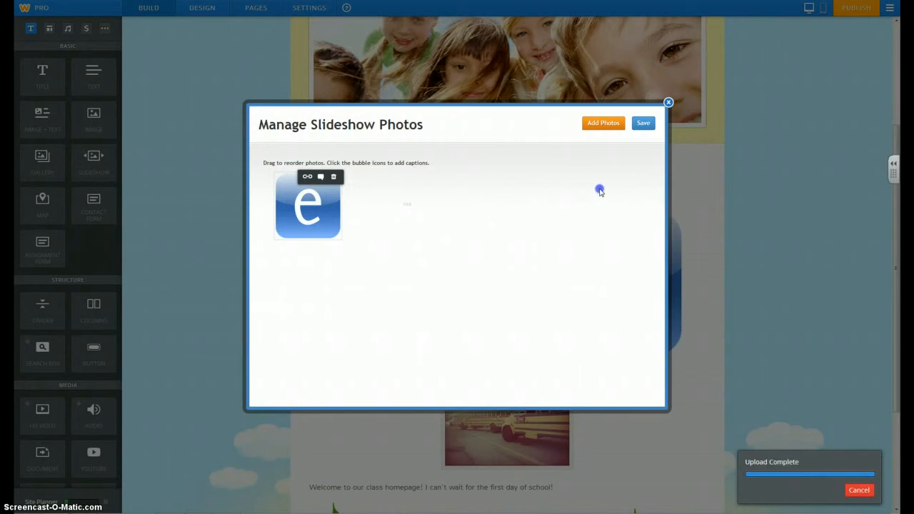
left_click(601, 126)
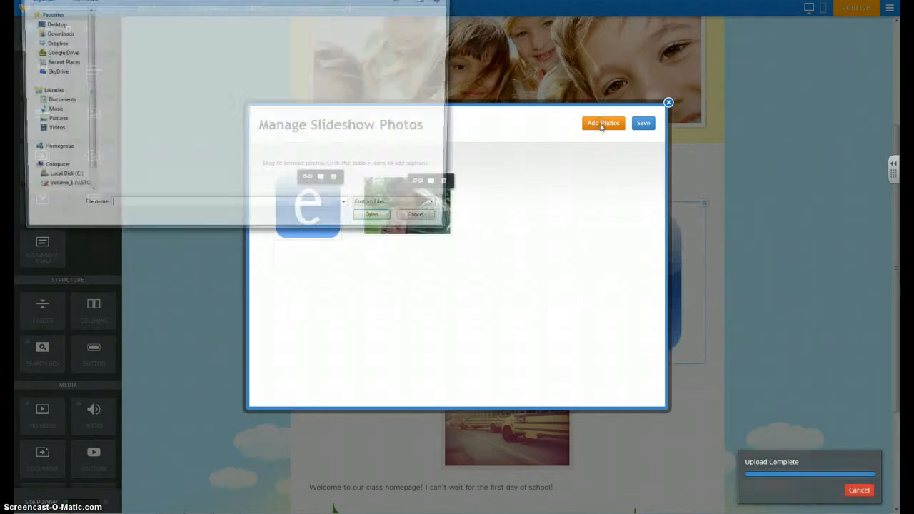
left_click_drag(451, 17, 397, 149)
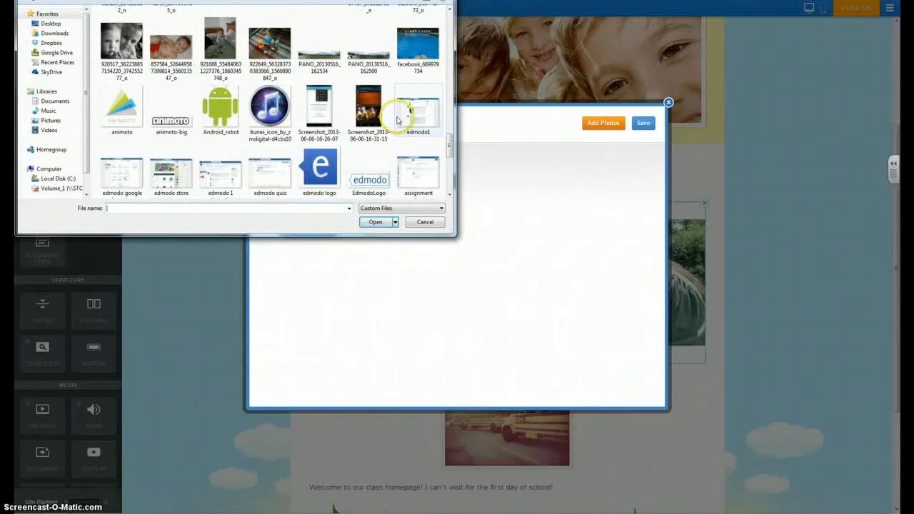
double_click(174, 52)
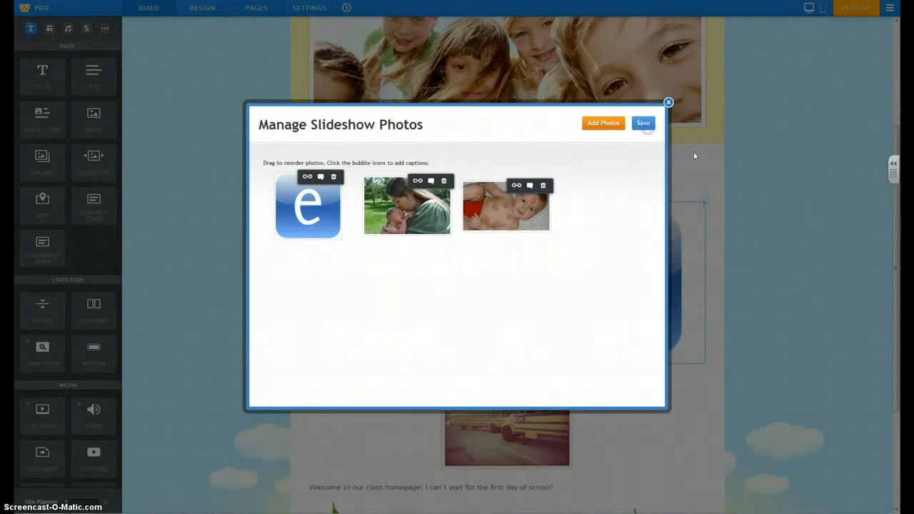
left_click(765, 283)
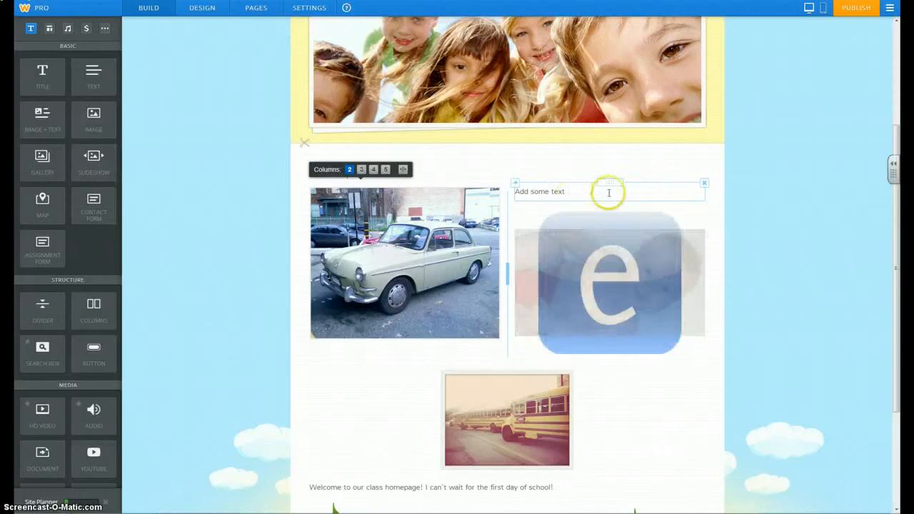
Step: Delete the "Add some text" element above the slideshow in the right column
left_click(704, 184)
left_click(690, 159)
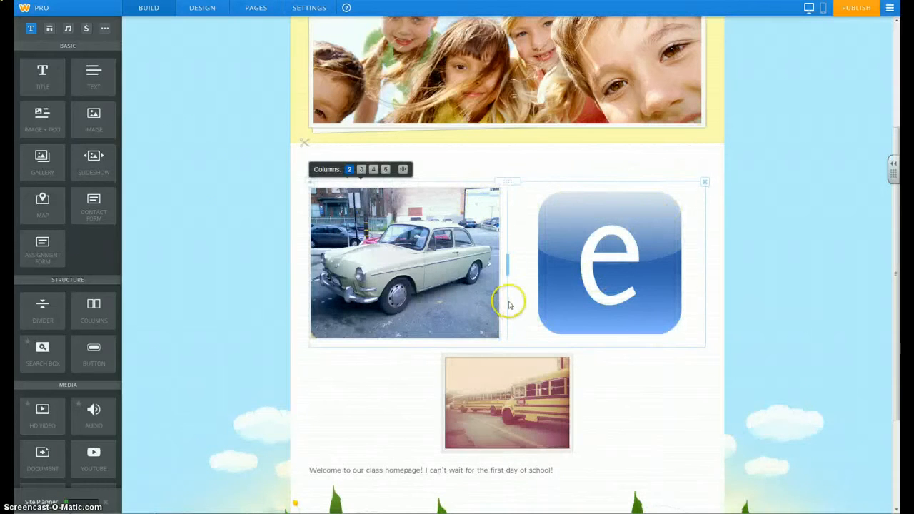
scroll(447, 300, "up", 3)
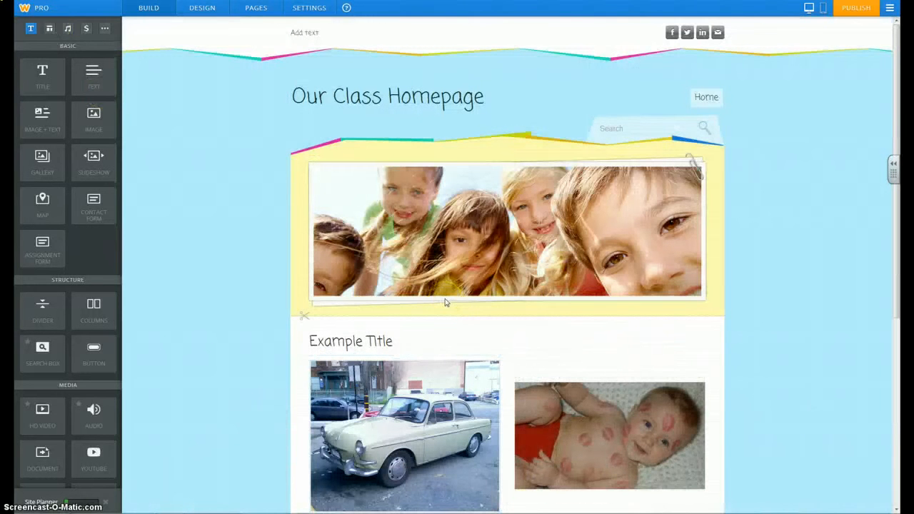
left_click(509, 286)
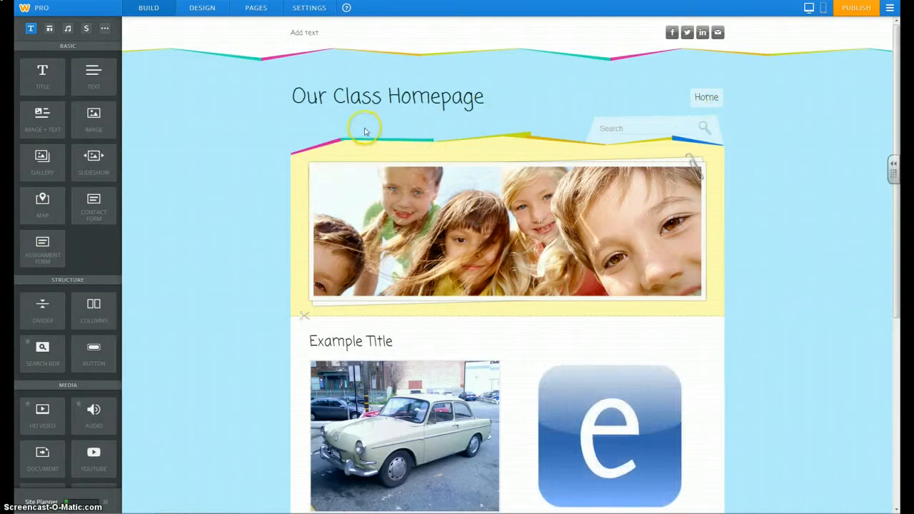
Step: Add a blog page to the site and name it "Our Class Blog"
left_click(255, 8)
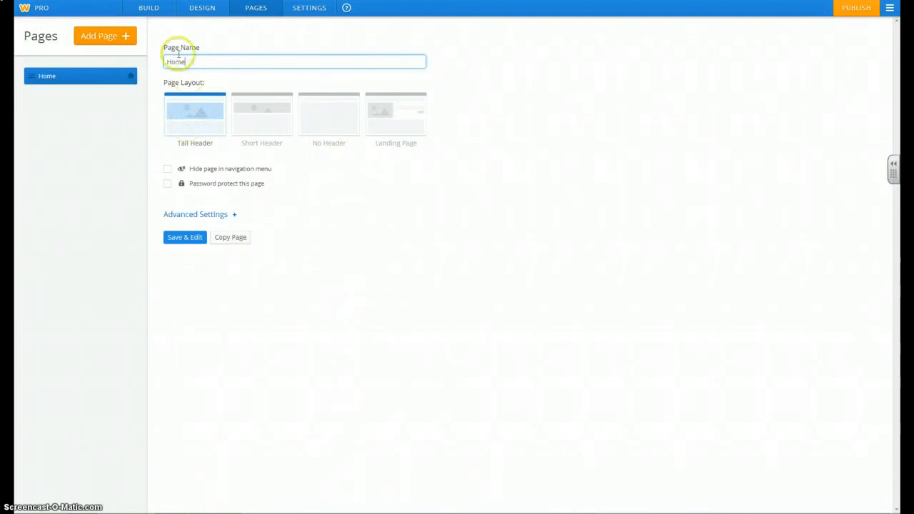
left_click(124, 36)
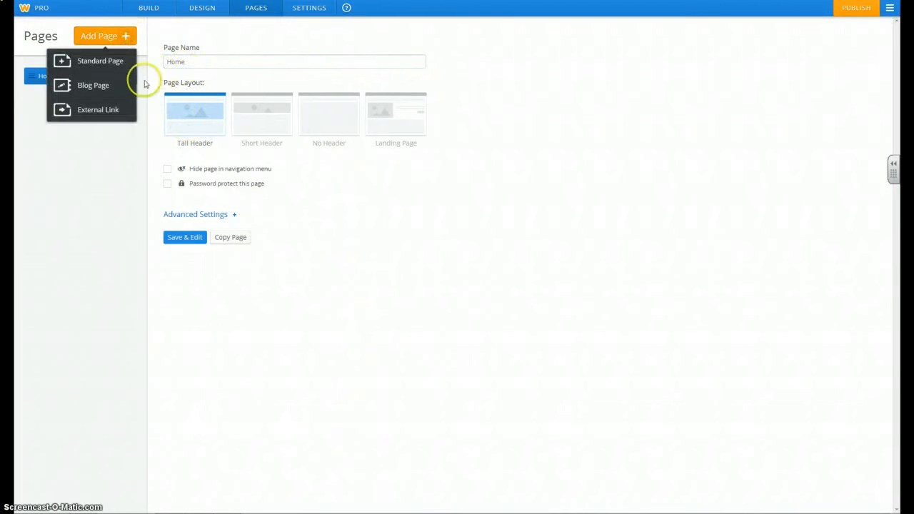
left_click(89, 86)
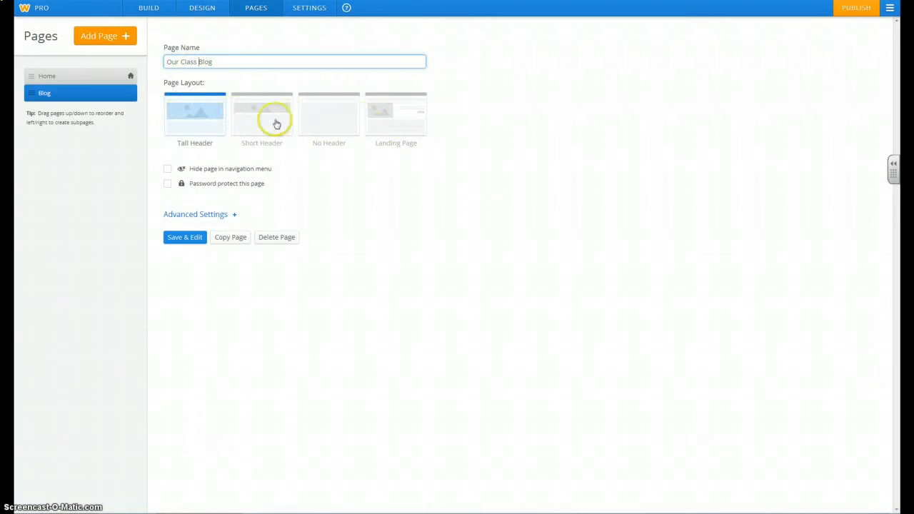
Step: Set the blog page's layout to Short Header and save the page for editing
left_click(405, 112)
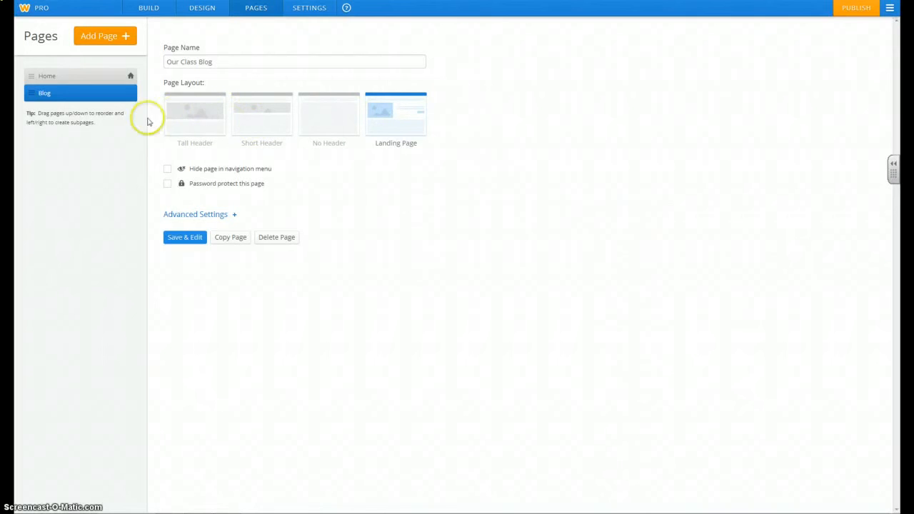
left_click(191, 115)
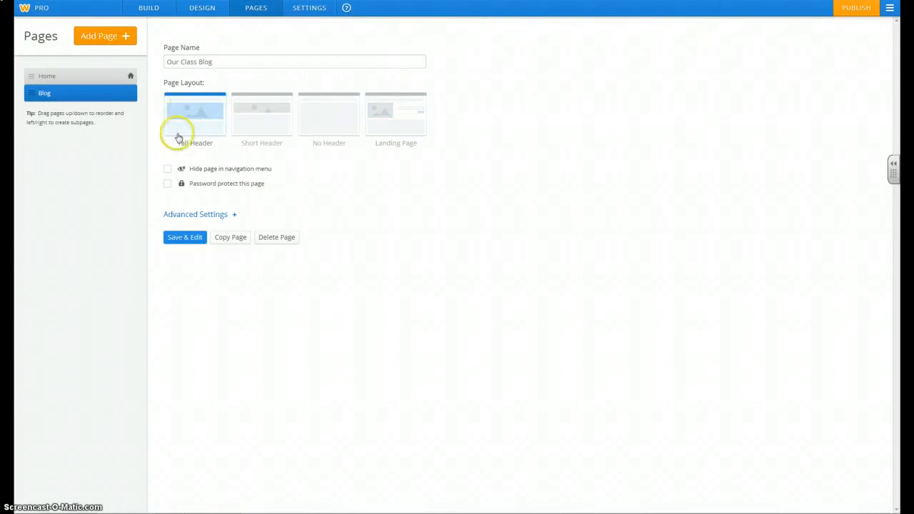
left_click(273, 116)
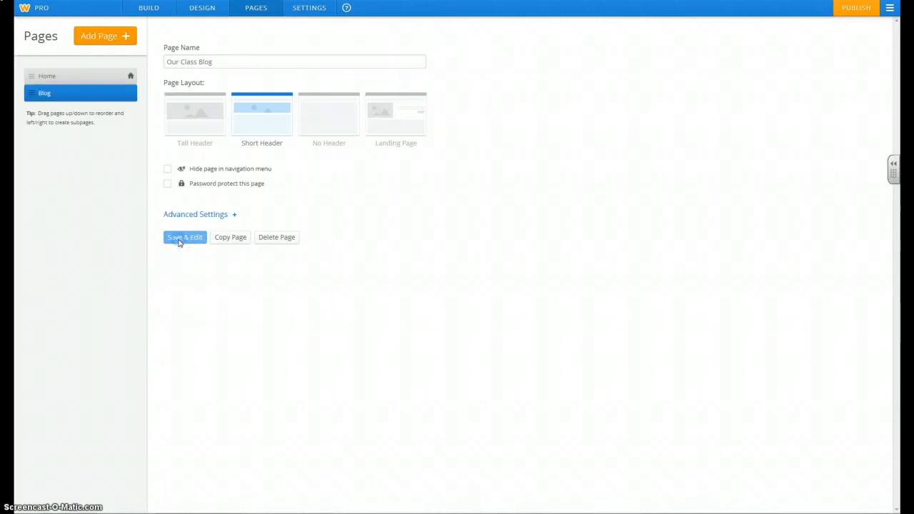
left_click(179, 242)
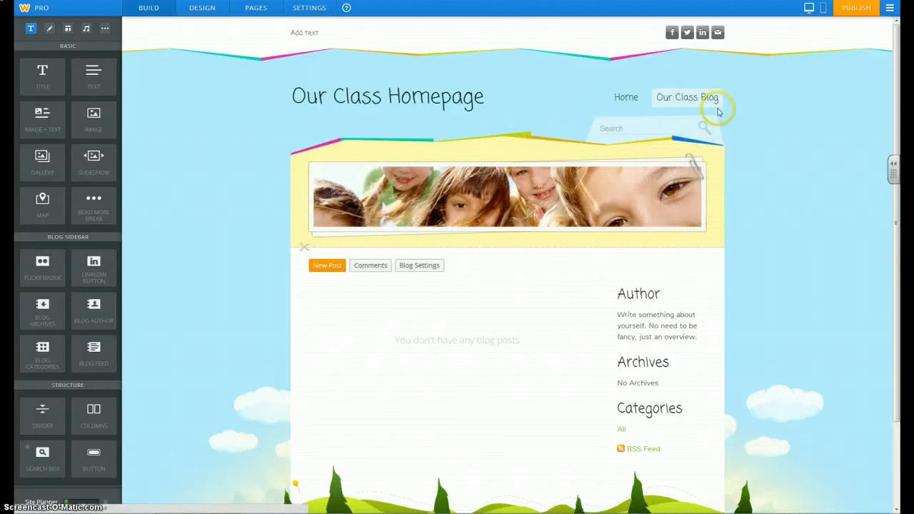
Step: Compare the Home page's header and content with those of the Our Class Blog page, ending on the blog page
left_click(624, 100)
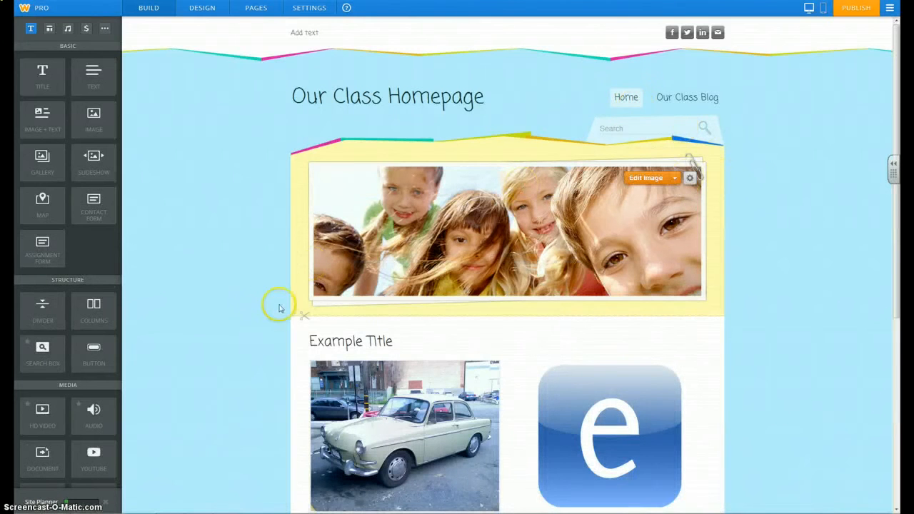
scroll(371, 314, "down", 2)
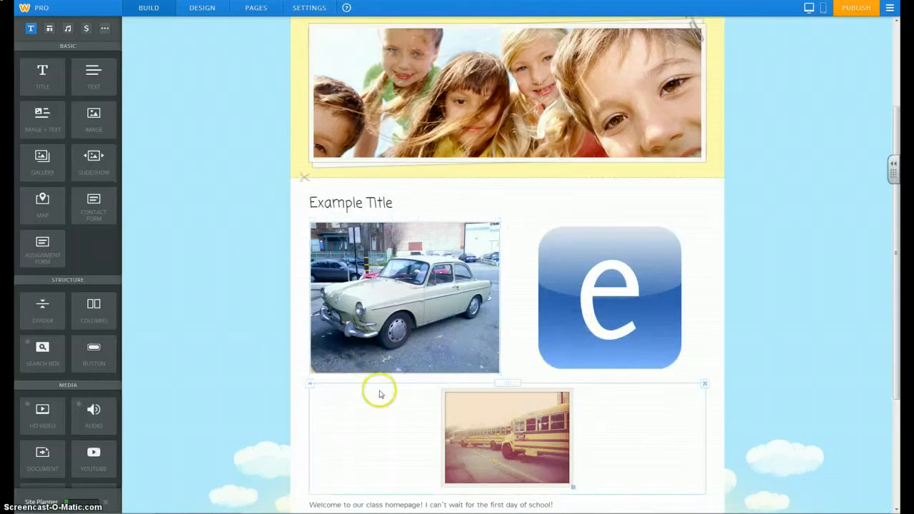
scroll(380, 392, "up", 2)
scroll(649, 84, "down", 2)
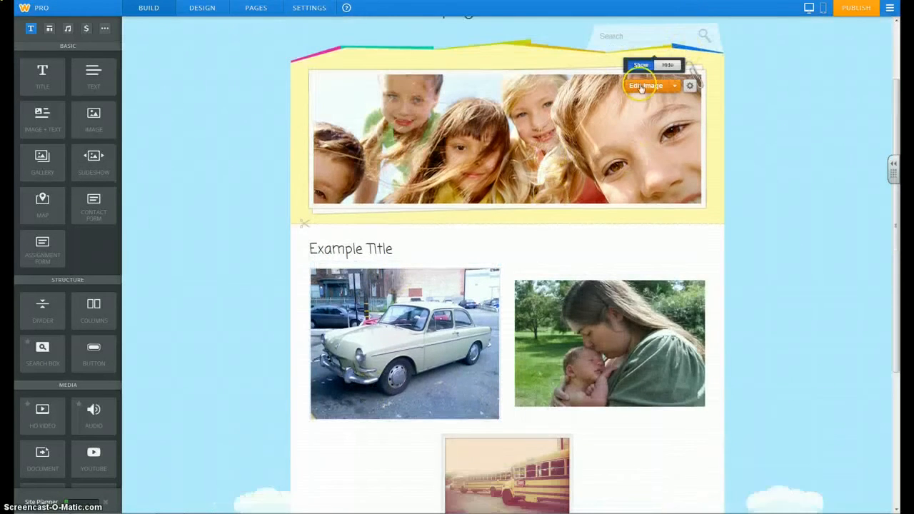
scroll(714, 72, "up", 1)
left_click(702, 51)
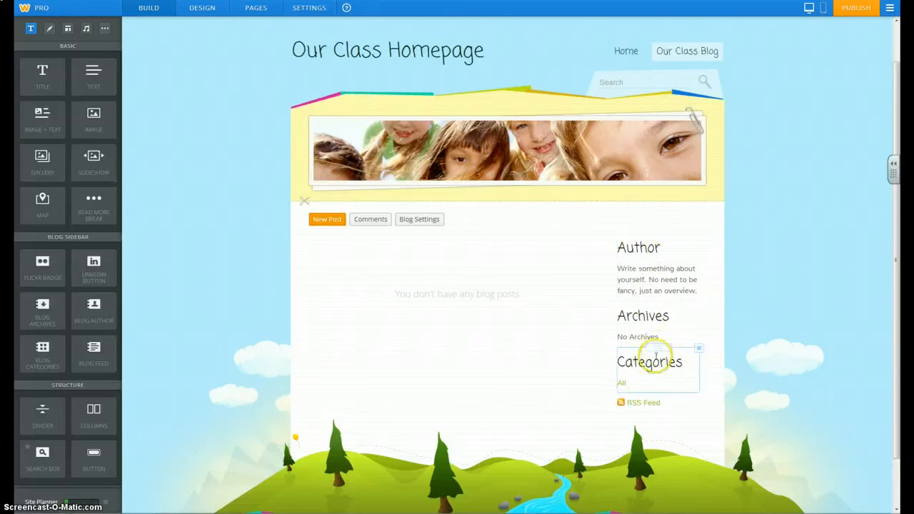
left_click(696, 290)
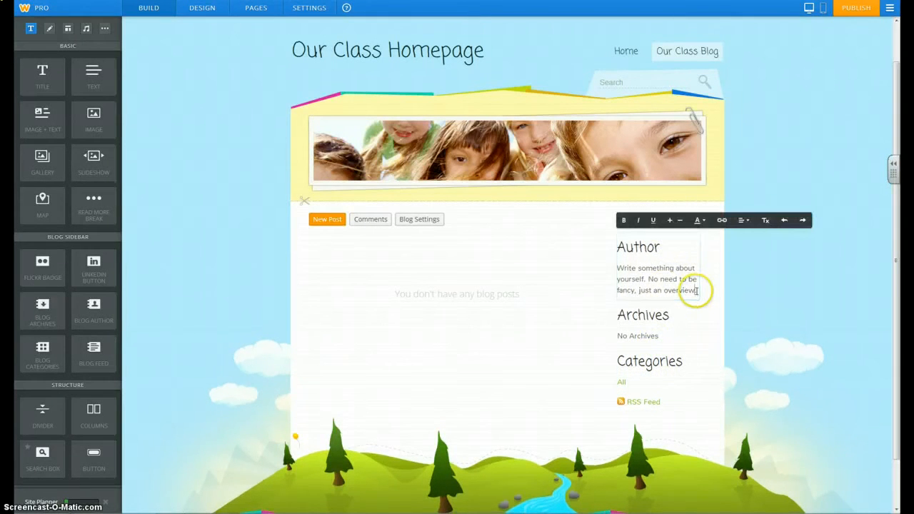
left_click_drag(661, 285, 620, 245)
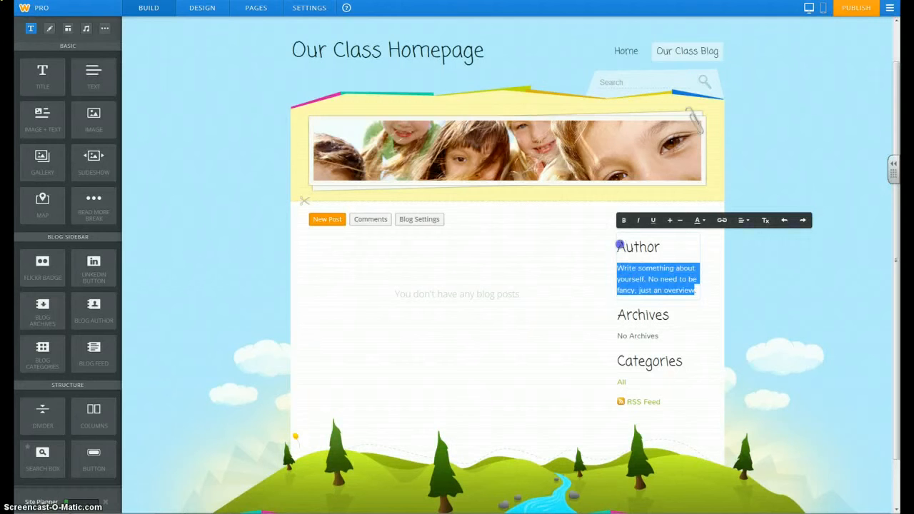
left_click(696, 289)
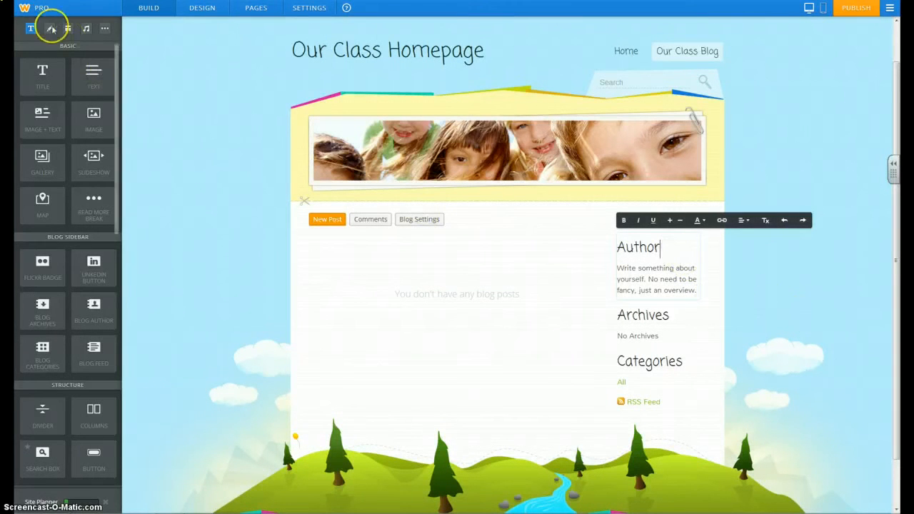
Step: Start a new post on the class blog and title it "Whatever title you want"
left_click(315, 222)
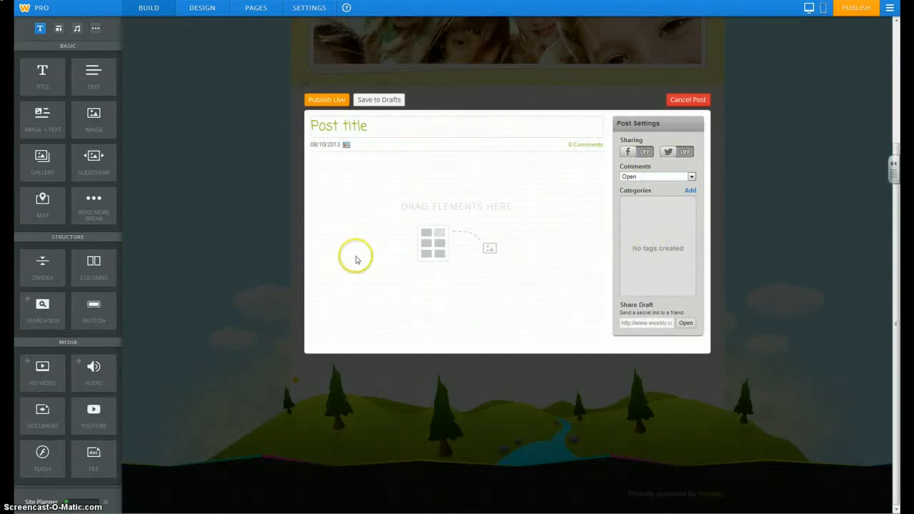
left_click(356, 127)
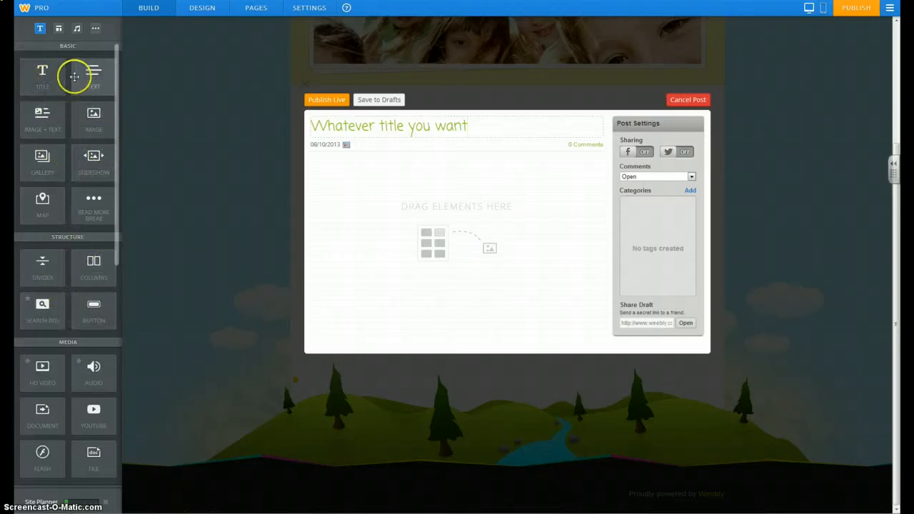
left_click_drag(33, 72, 374, 184)
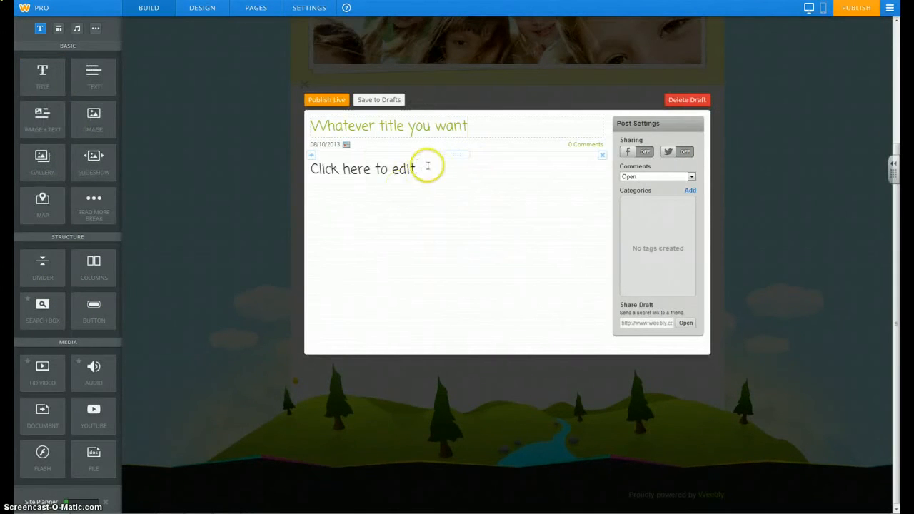
left_click(602, 155)
left_click(581, 127)
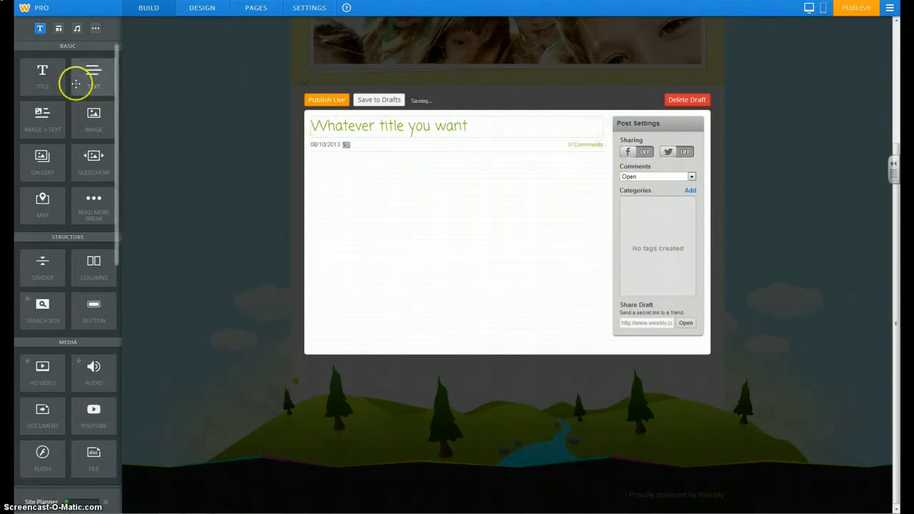
Step: Add an Image + Text element to the post, enter "You can put your update...", and upload the letter A picture into it
left_click_drag(37, 113, 490, 251)
left_click(443, 164)
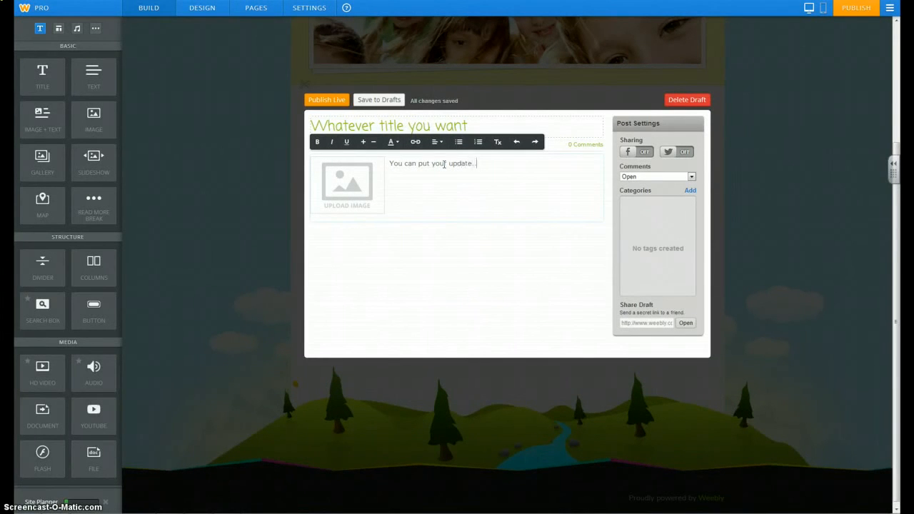
left_click(342, 174)
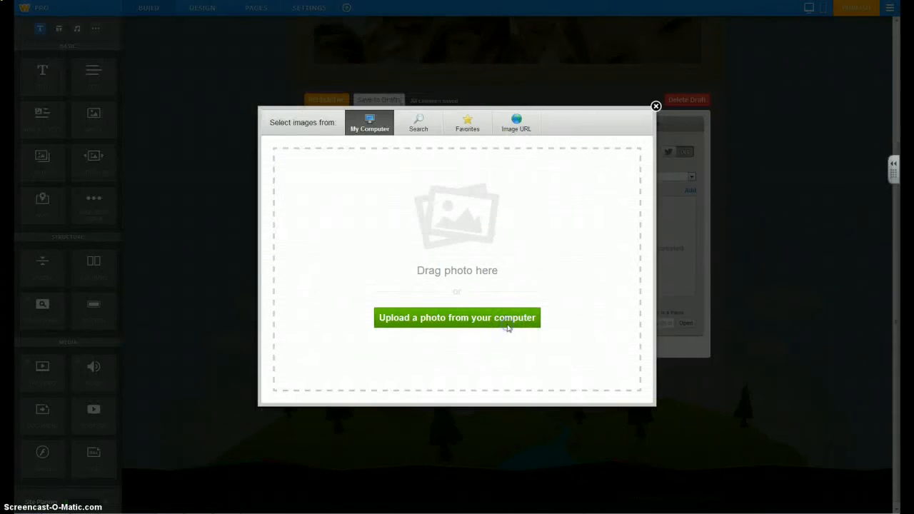
left_click(507, 327)
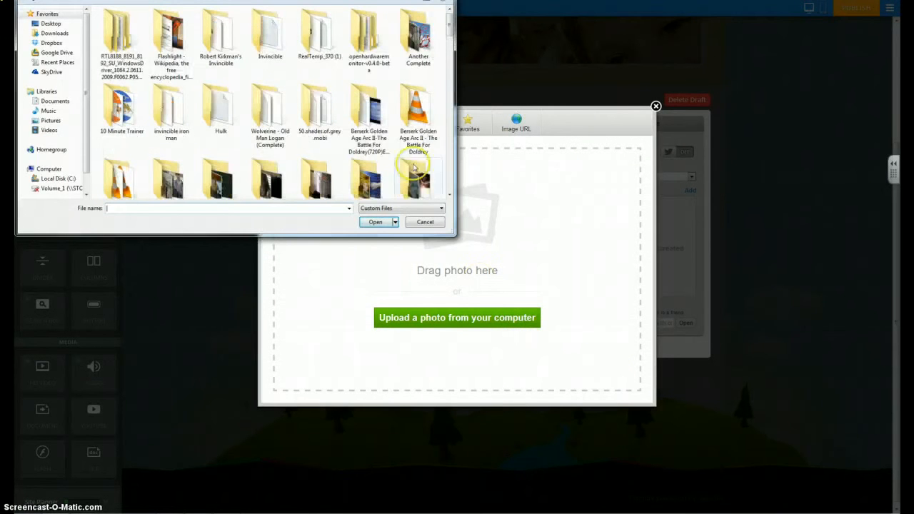
left_click_drag(450, 27, 443, 107)
double_click(427, 72)
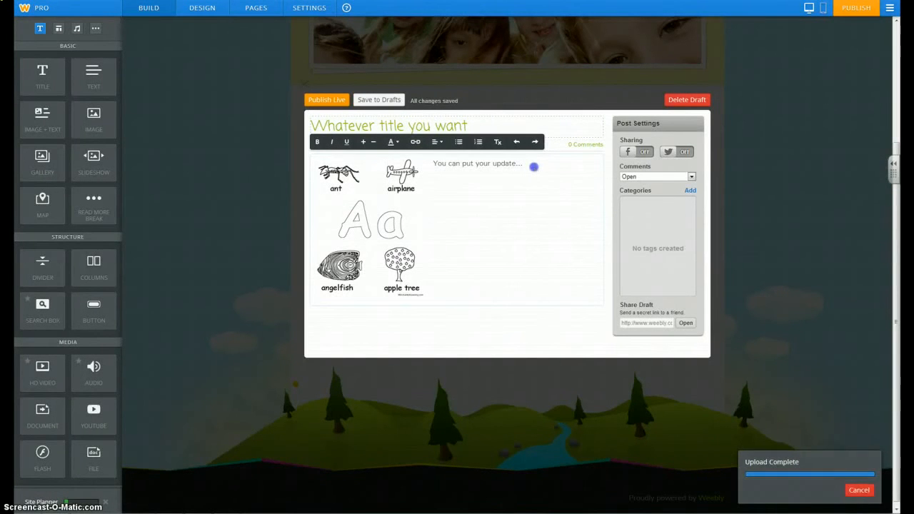
Step: Replace the text beside the letter A picture with "This week we are learning about the letter A."
left_click(534, 166)
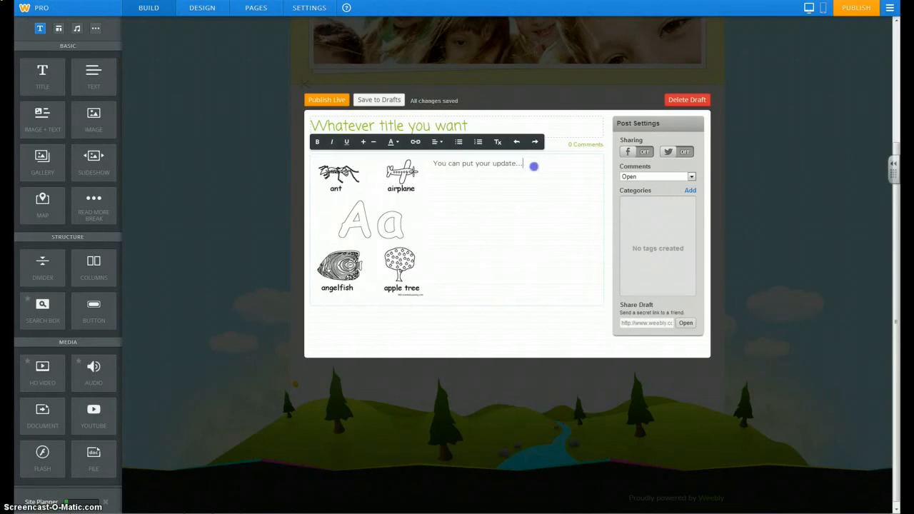
left_click_drag(534, 166, 419, 161)
key("BackSpace")
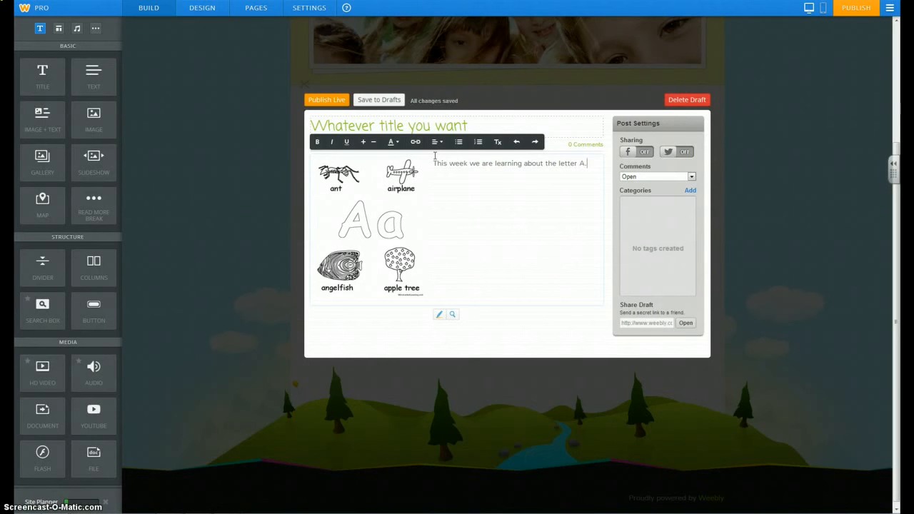
left_click(547, 81)
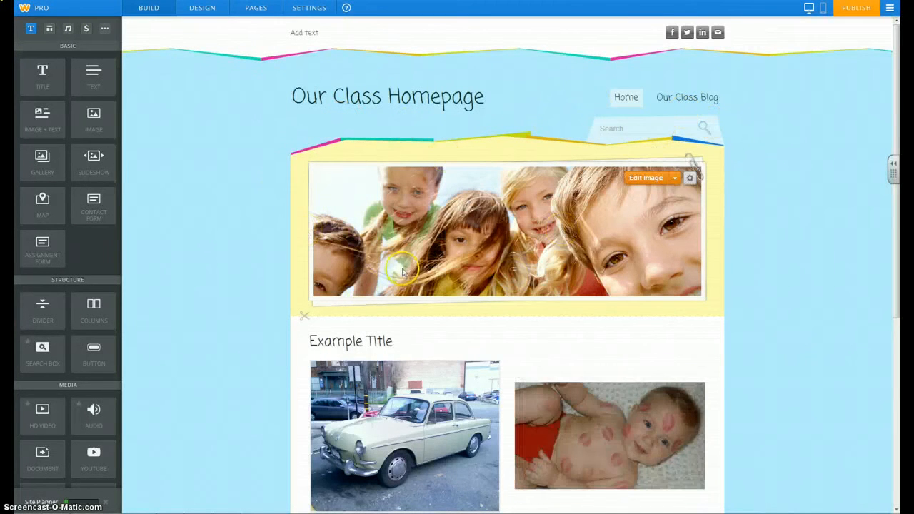
Step: Change the site's theme to the dark brown design with the coffee cup and lake boat photo, filtering the themes by the Fun style
left_click(212, 14)
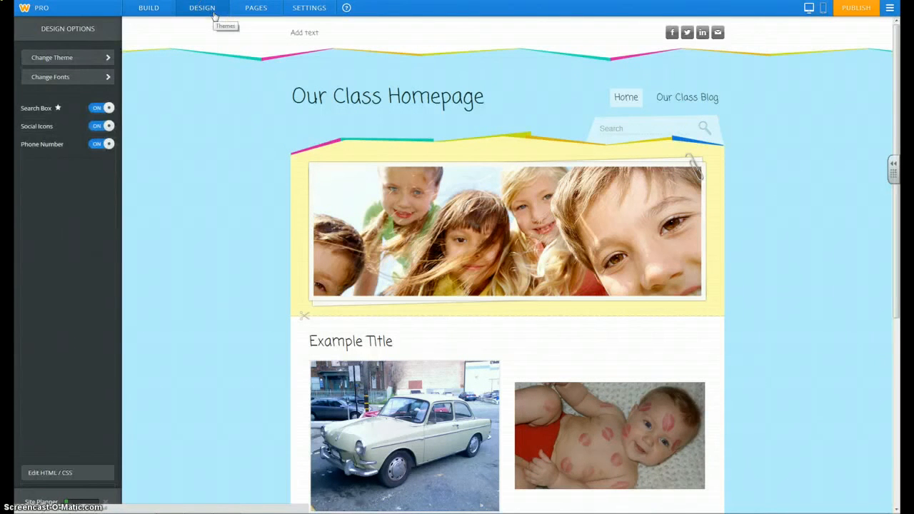
left_click(72, 60)
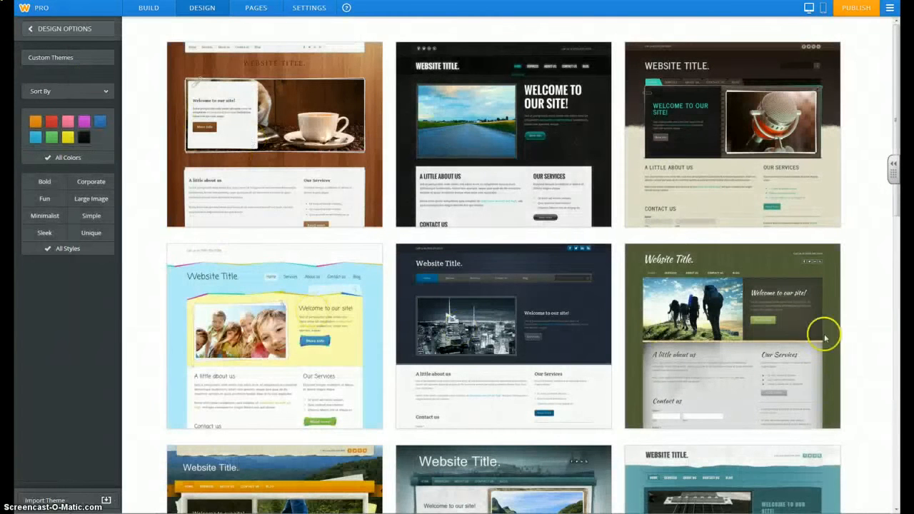
scroll(592, 250, "down", 3)
scroll(597, 250, "down", 5)
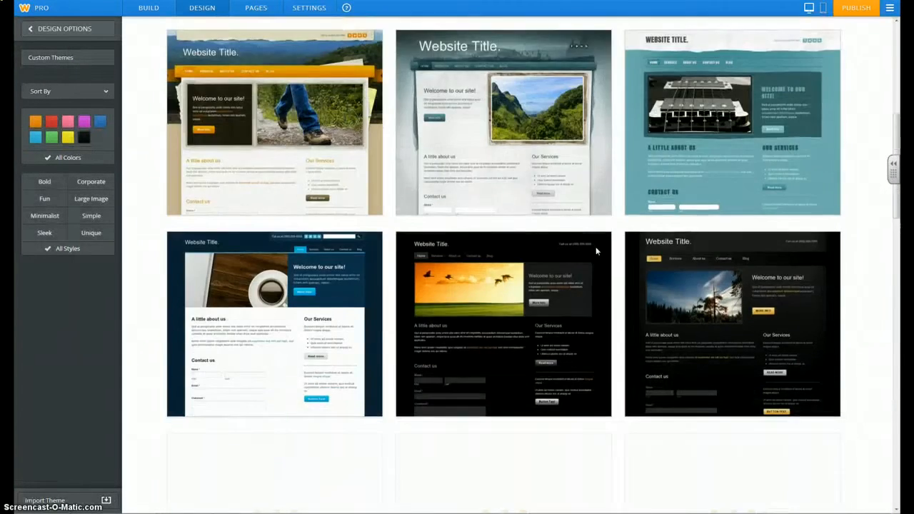
scroll(595, 250, "down", 5)
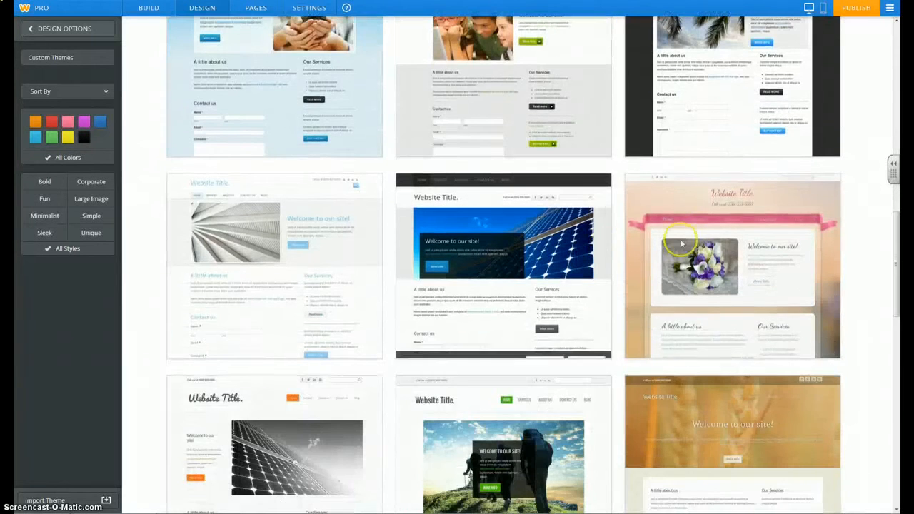
scroll(600, 362, "down", 10)
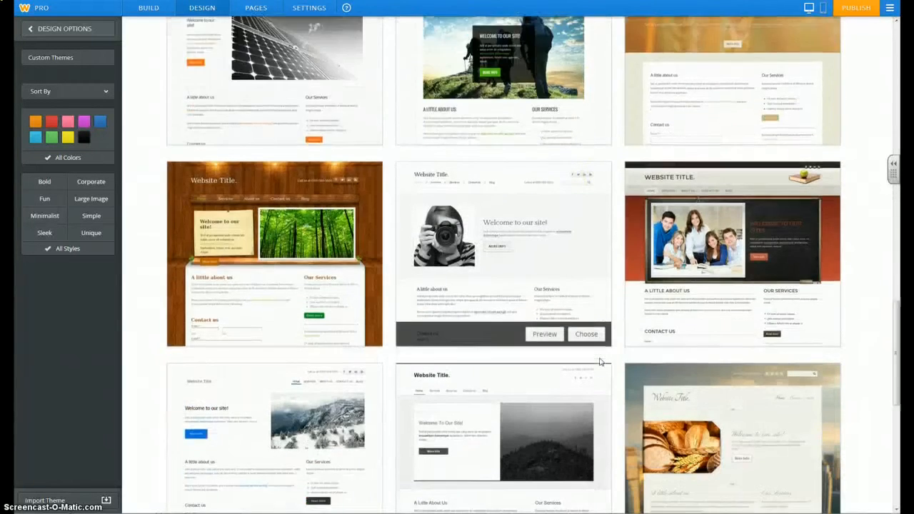
scroll(599, 357, "down", 4)
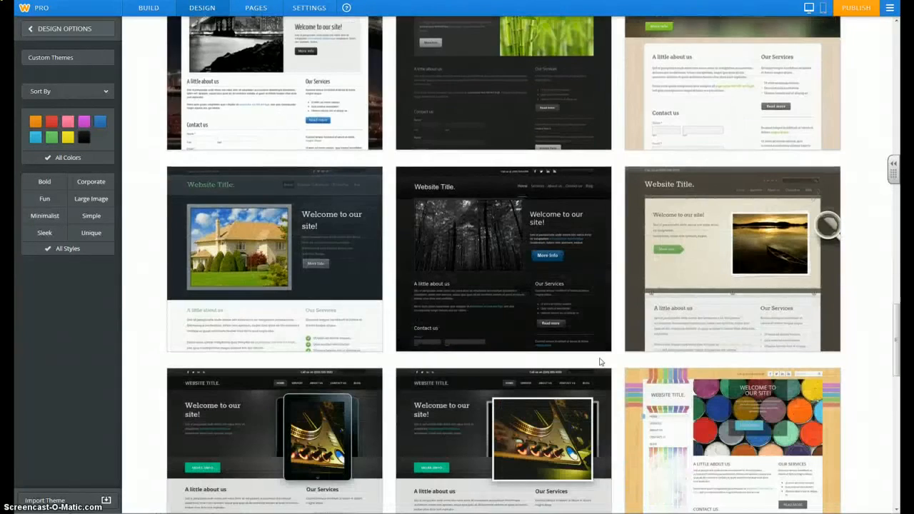
left_click(209, 131)
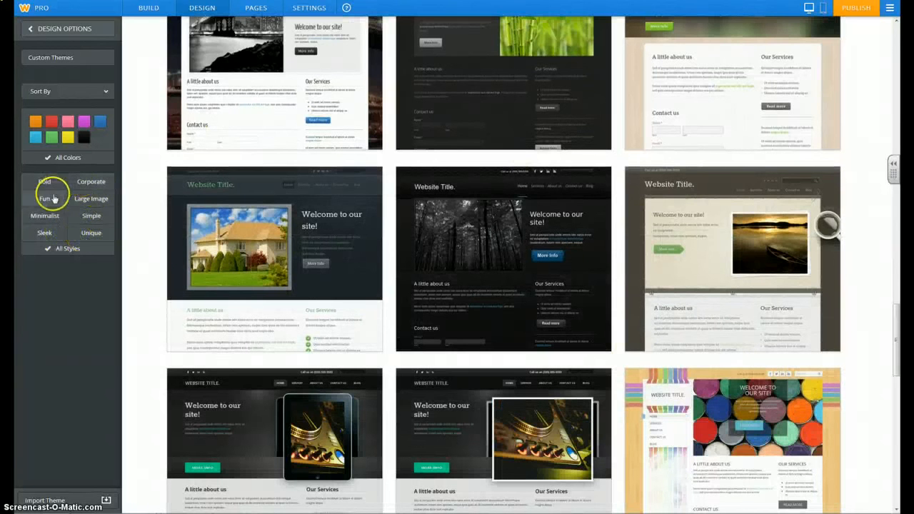
left_click(90, 219)
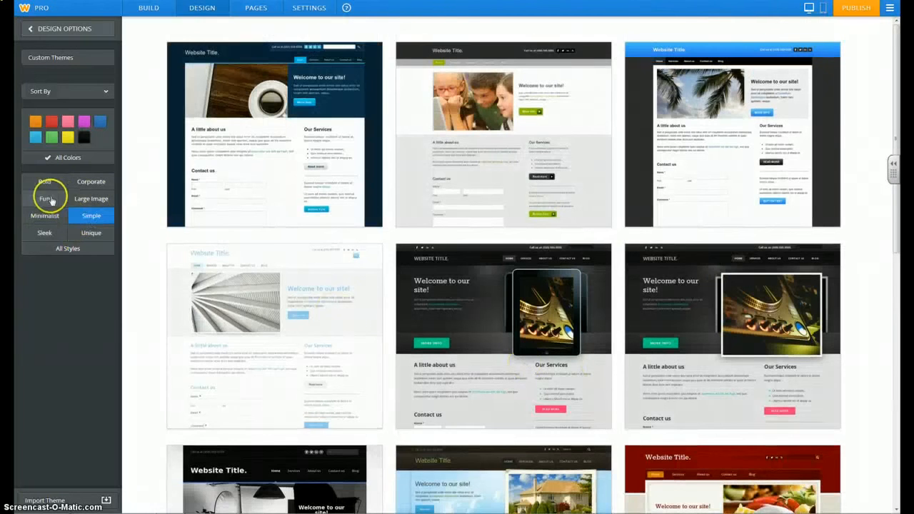
left_click(50, 201)
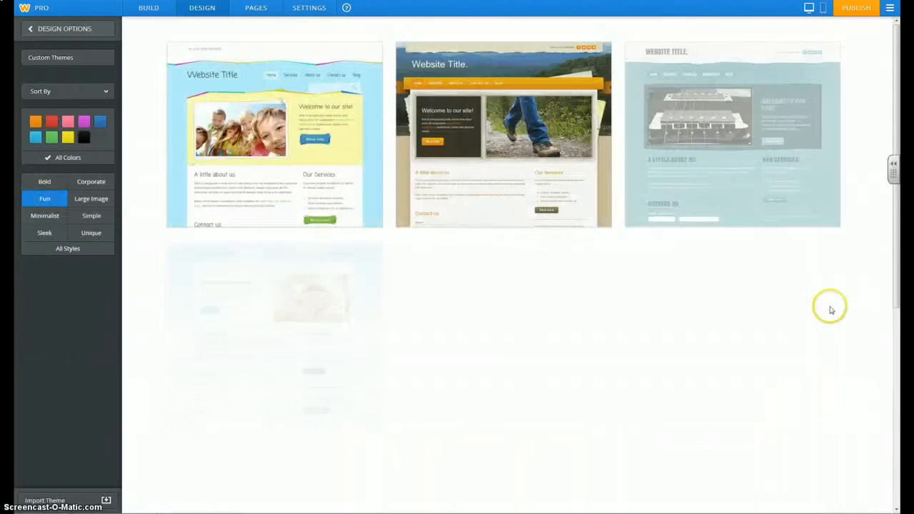
scroll(785, 328, "down", 5)
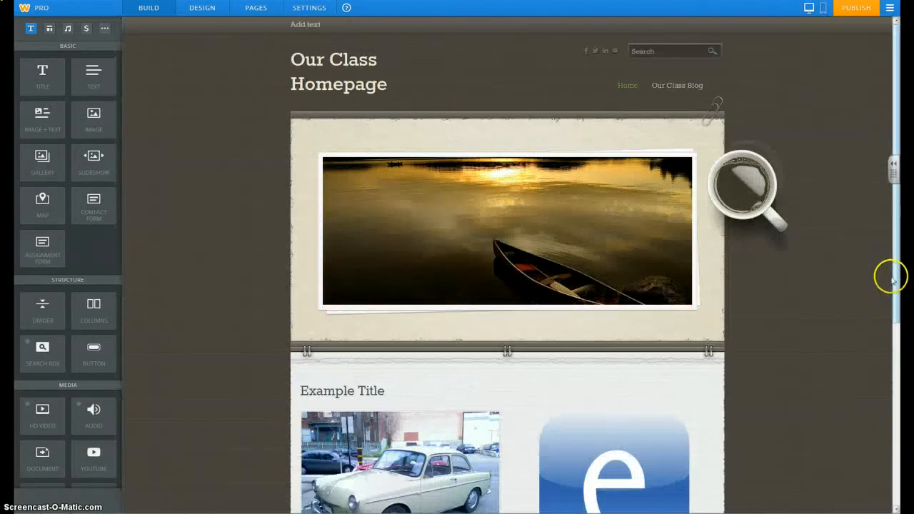
Step: Review the Home page's title, columns, slideshow and footer in the applied theme
scroll(391, 289, "down", 2)
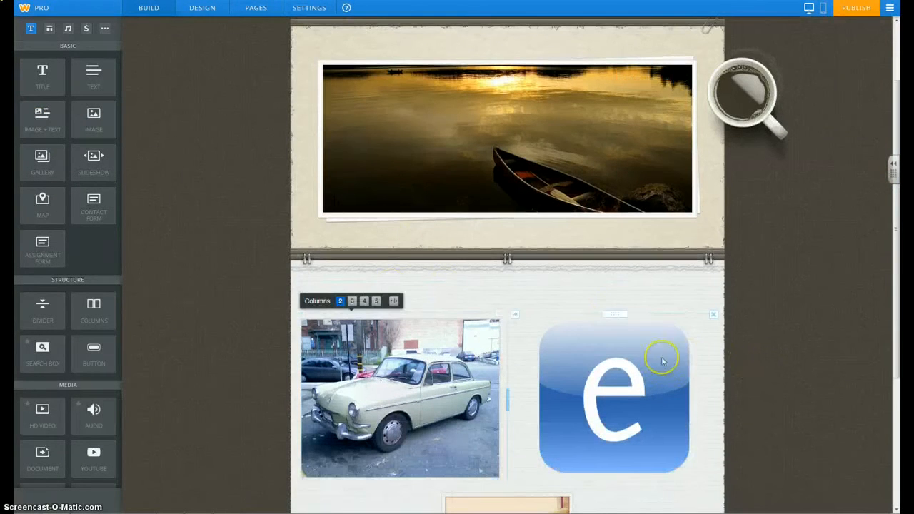
scroll(451, 343, "down", 5)
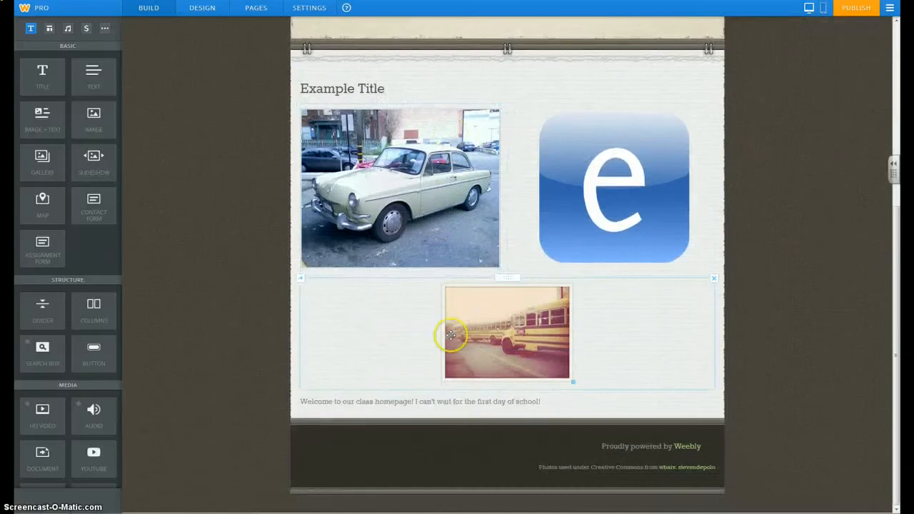
scroll(637, 380, "up", 7)
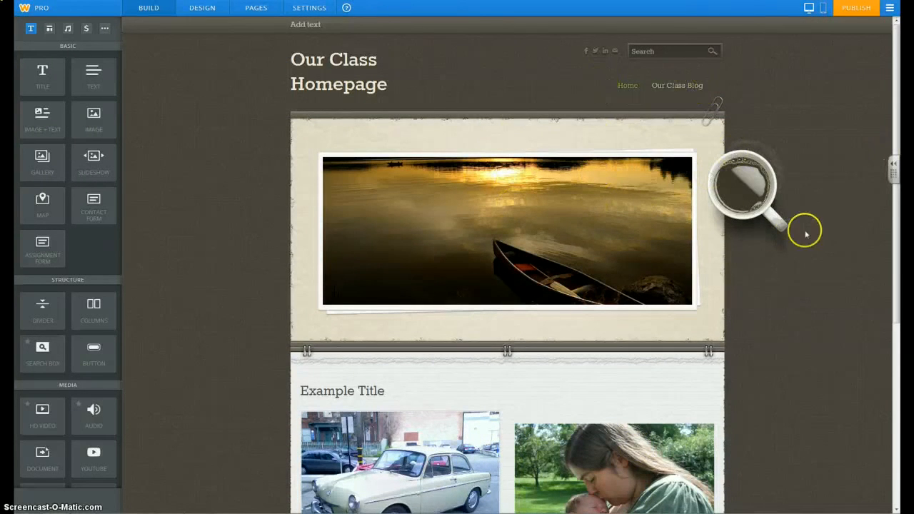
Step: Remove the Facebook, Twitter, LinkedIn and email social icons from the site header and dismiss the notice
left_click(583, 52)
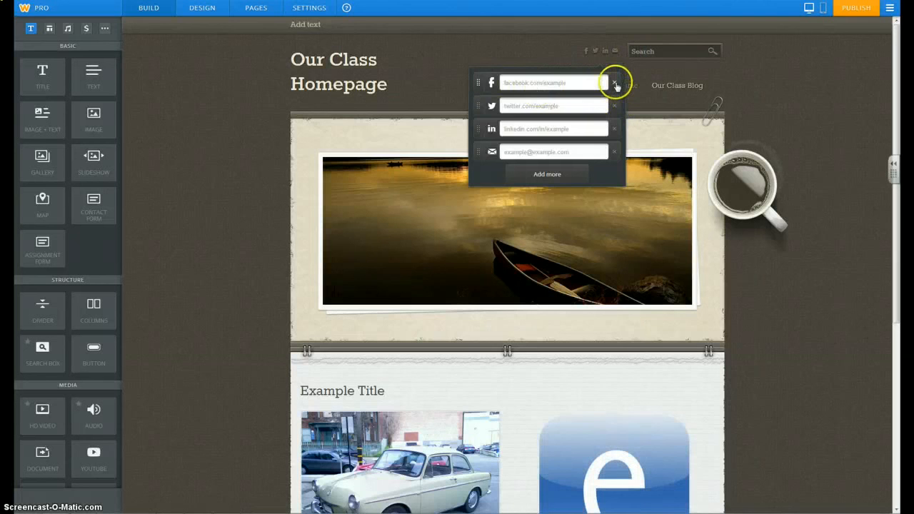
left_click(614, 84)
left_click(615, 84)
left_click(614, 85)
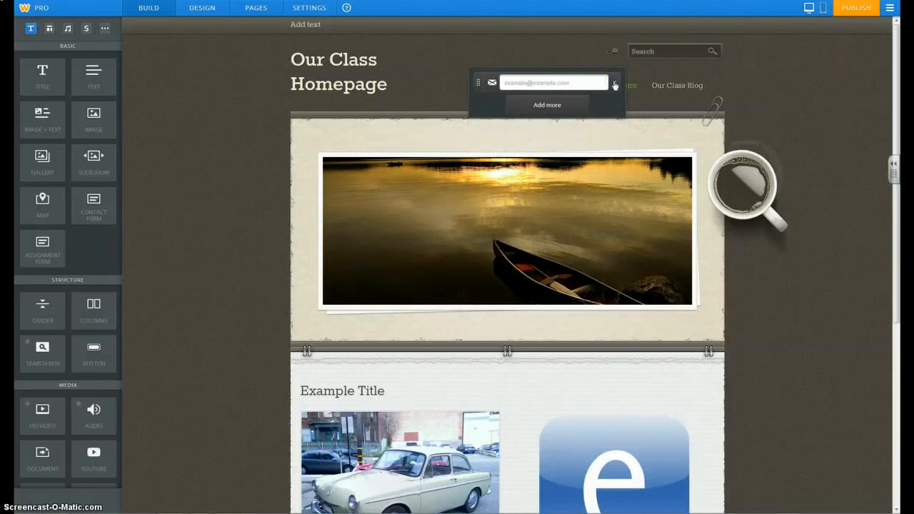
left_click(614, 85)
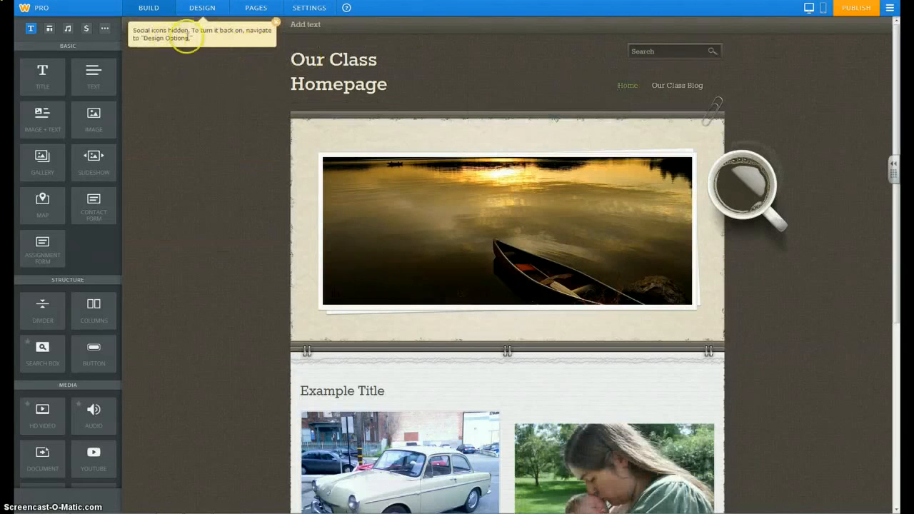
left_click(276, 24)
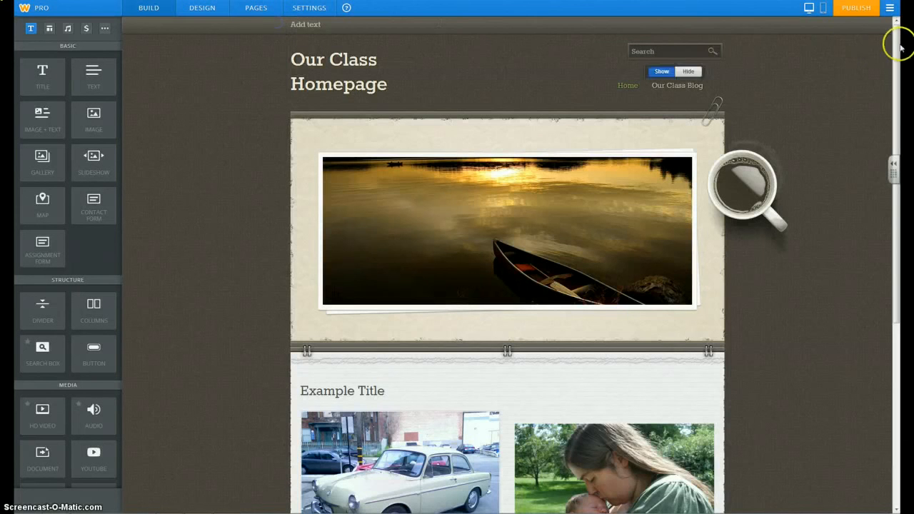
Step: Switch to the mobile editor and examine how the Home page looks on a phone
mouse_move(378, 75)
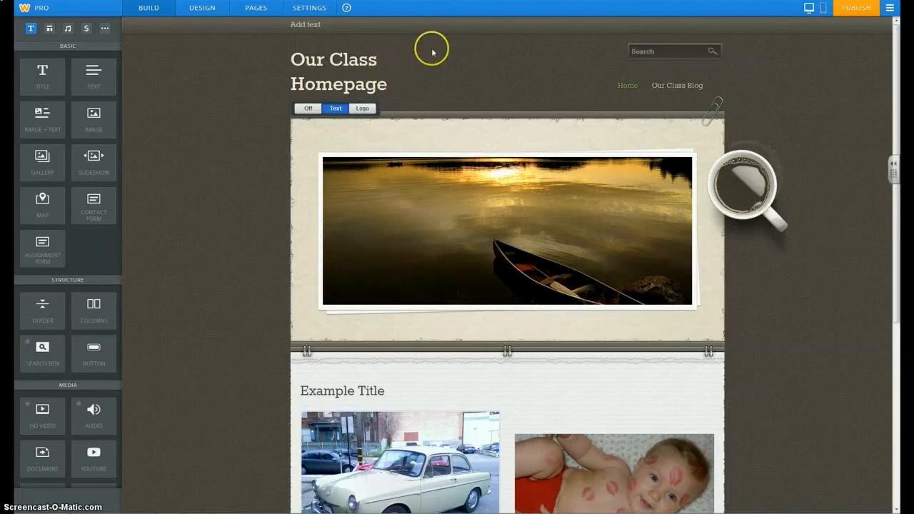
left_click(823, 9)
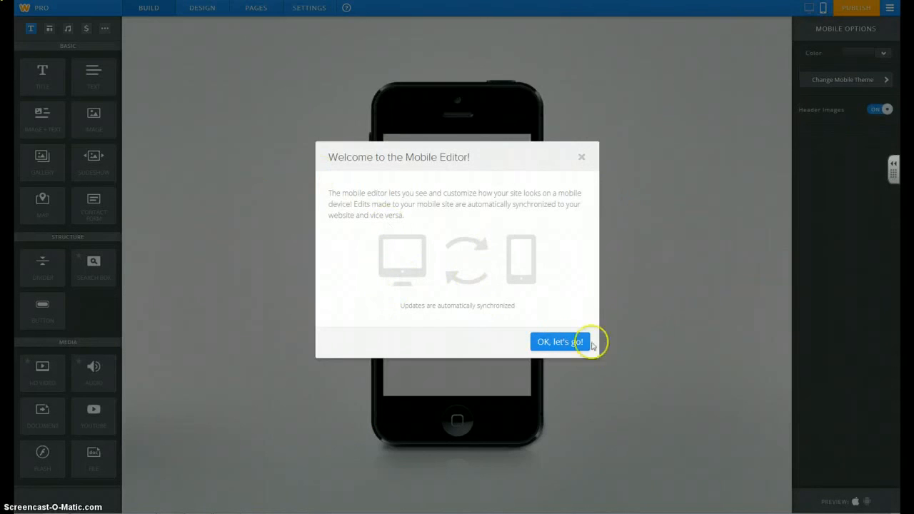
left_click(560, 342)
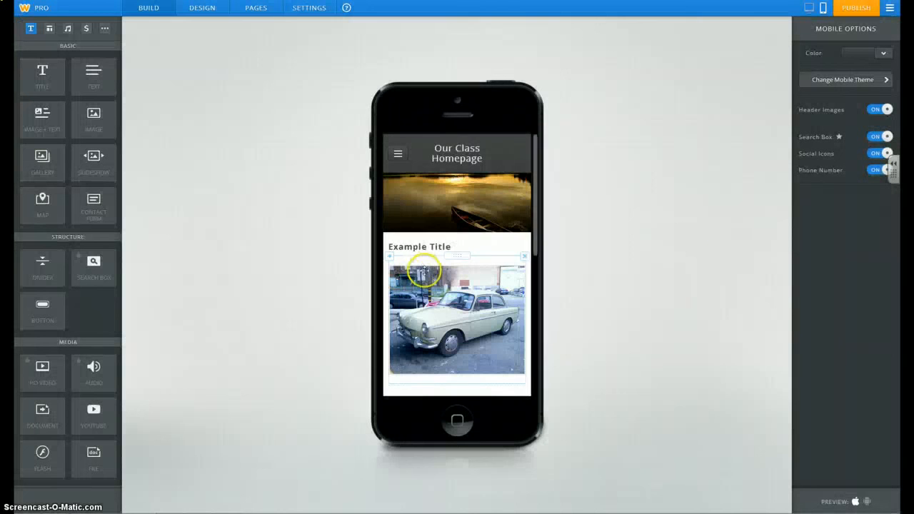
scroll(459, 265, "down", 5)
scroll(459, 266, "up", 5)
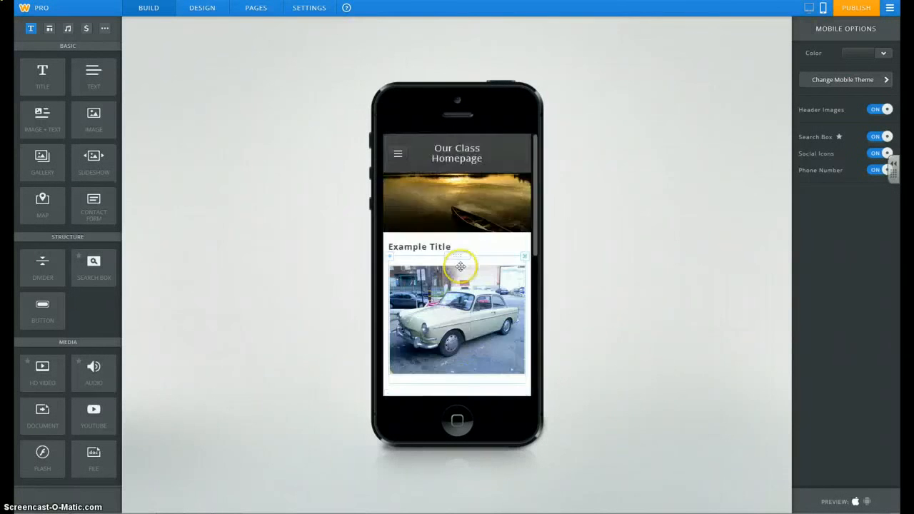
Step: Look over the Home page in the phone preview and open its navigation menu to examine the page links
scroll(459, 266, "down", 5)
scroll(459, 268, "up", 10)
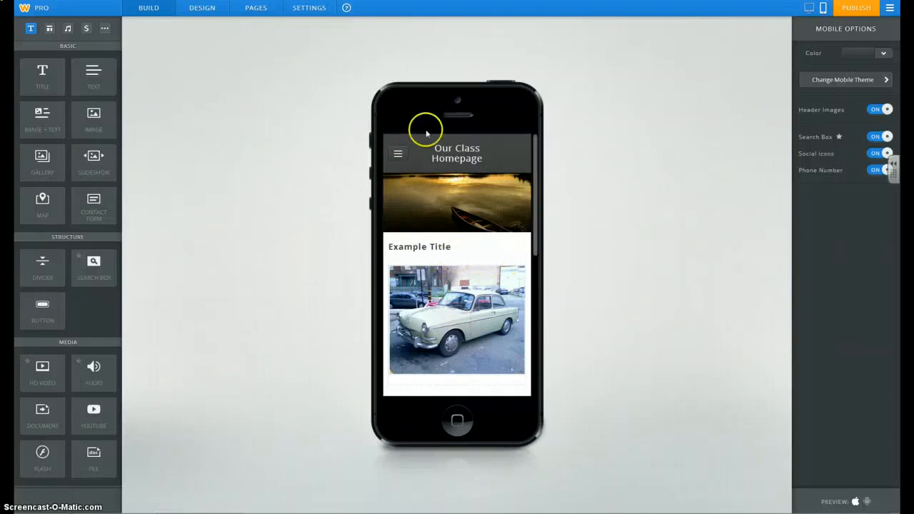
left_click(398, 153)
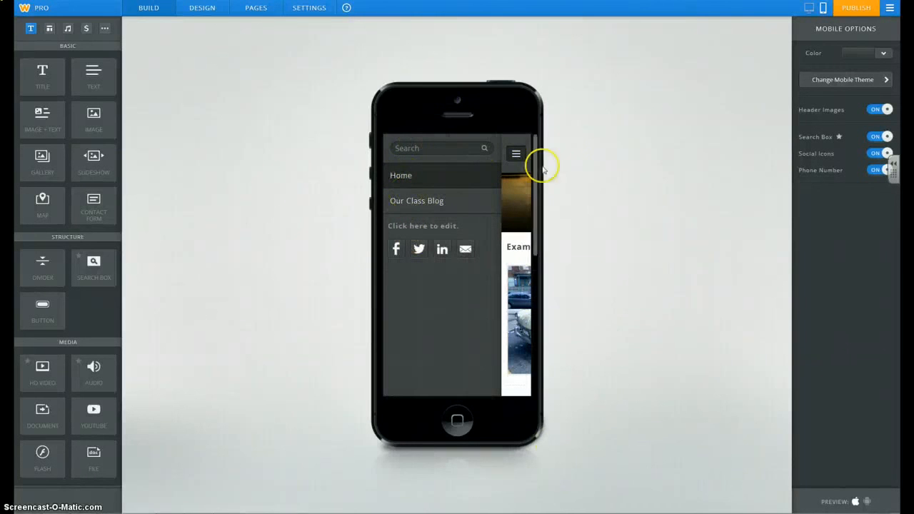
Step: Return to the desktop version of the editor and review the Home page's header and images
left_click(808, 8)
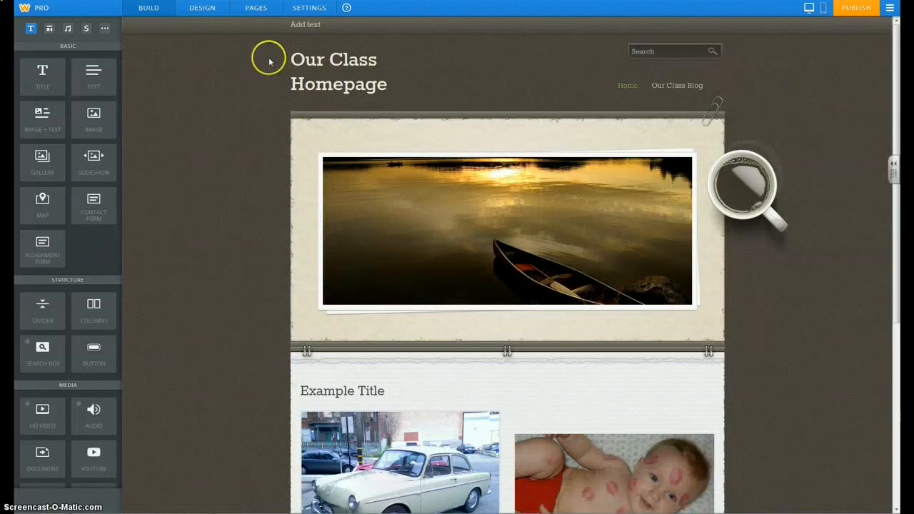
scroll(257, 64, "down", 2)
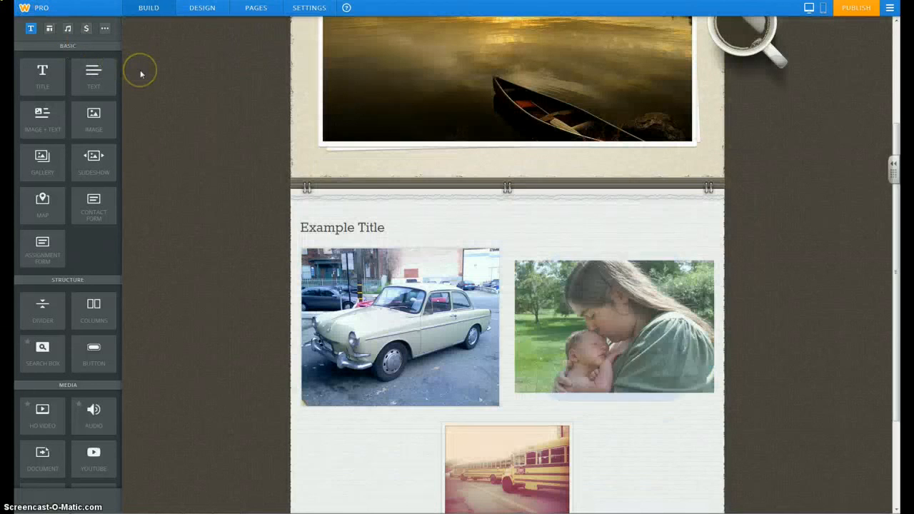
scroll(227, 226, "up", 2)
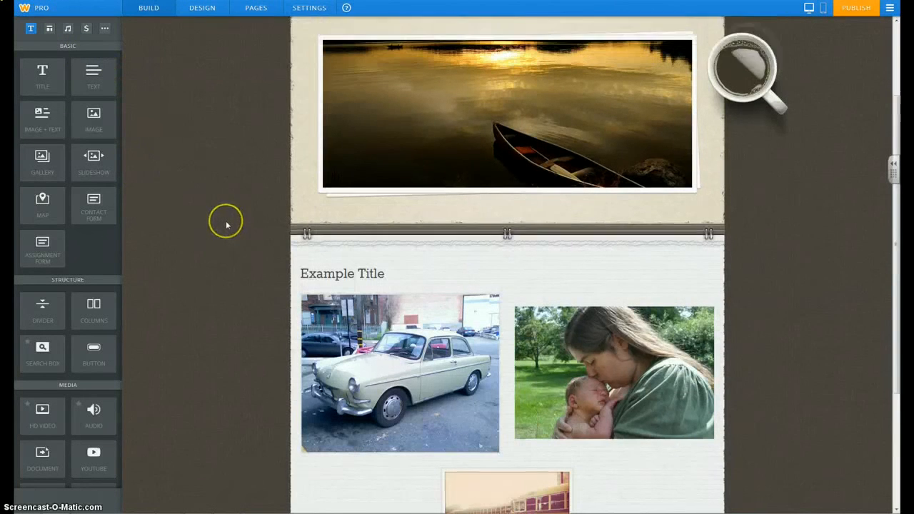
left_click(222, 219)
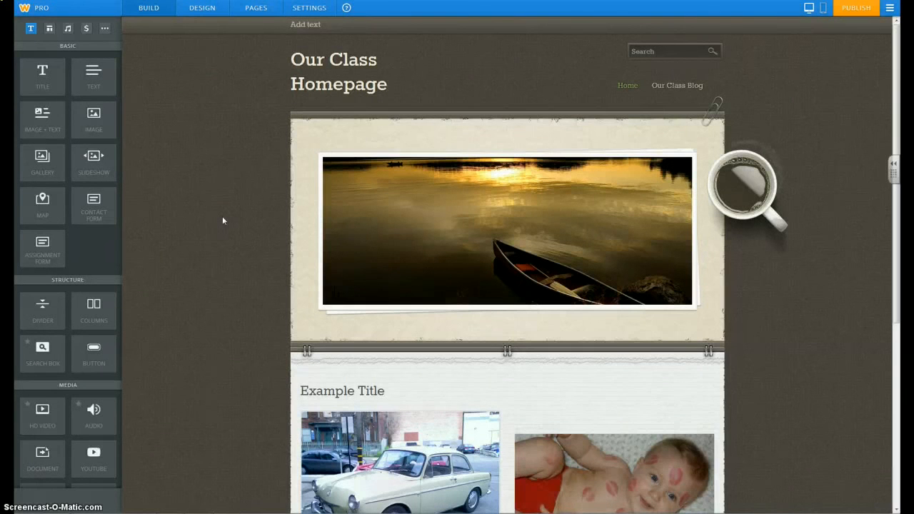
left_click(221, 216)
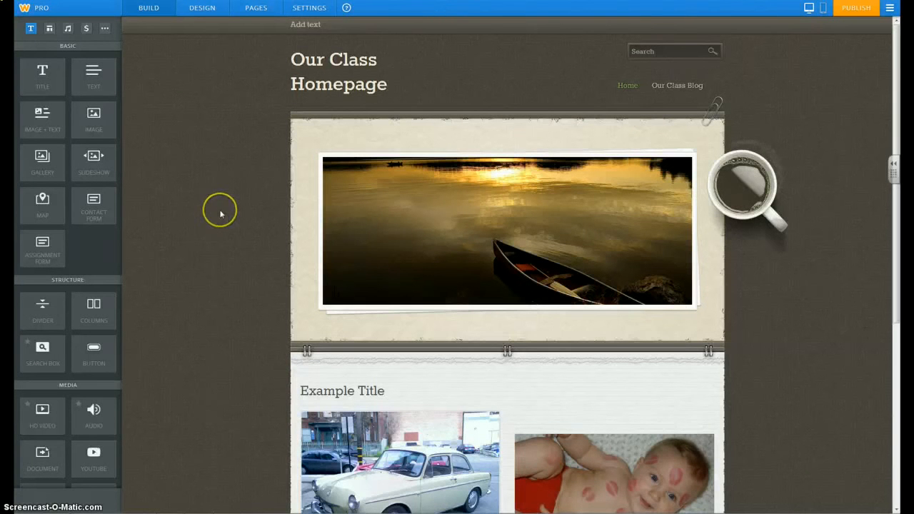